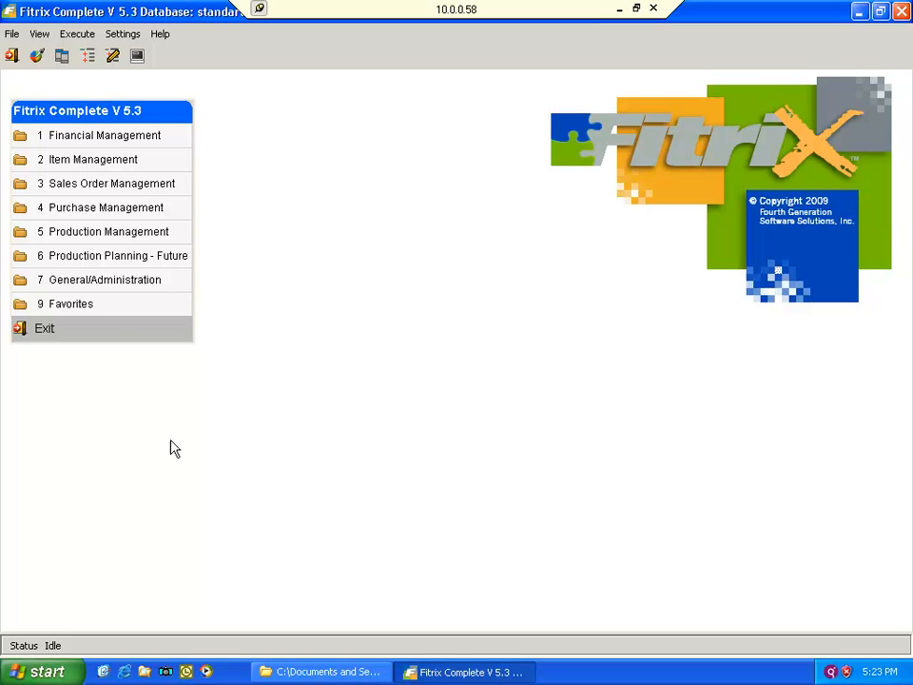
Step: Open Update Customer Information from the Accounts Receivable customer information functions in Financial Management
{"action": "left_click", "coordinate": [111, 143]}
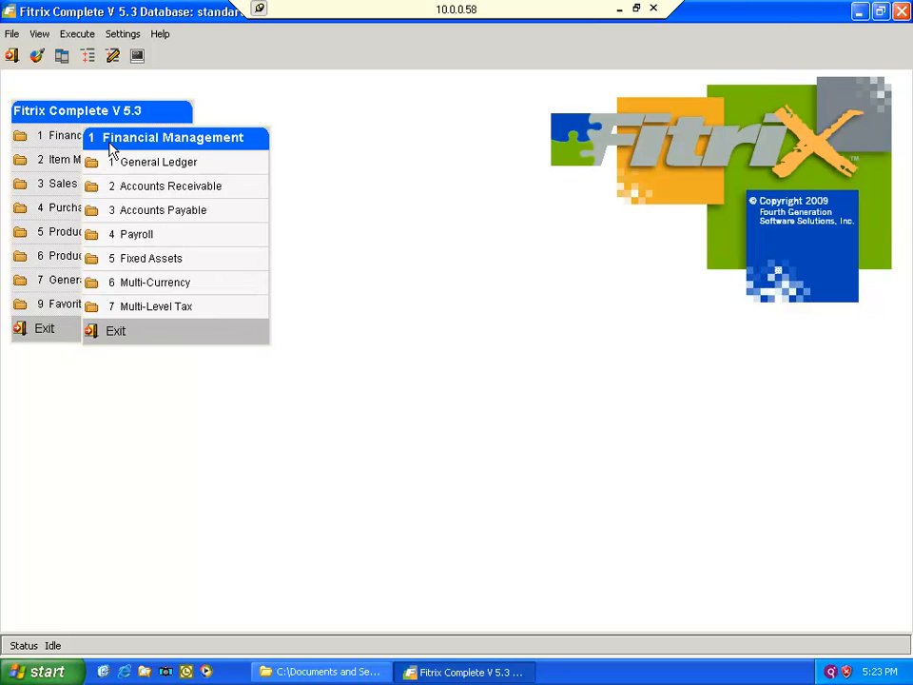
{"action": "left_click", "coordinate": [169, 194]}
{"action": "left_click", "coordinate": [202, 217]}
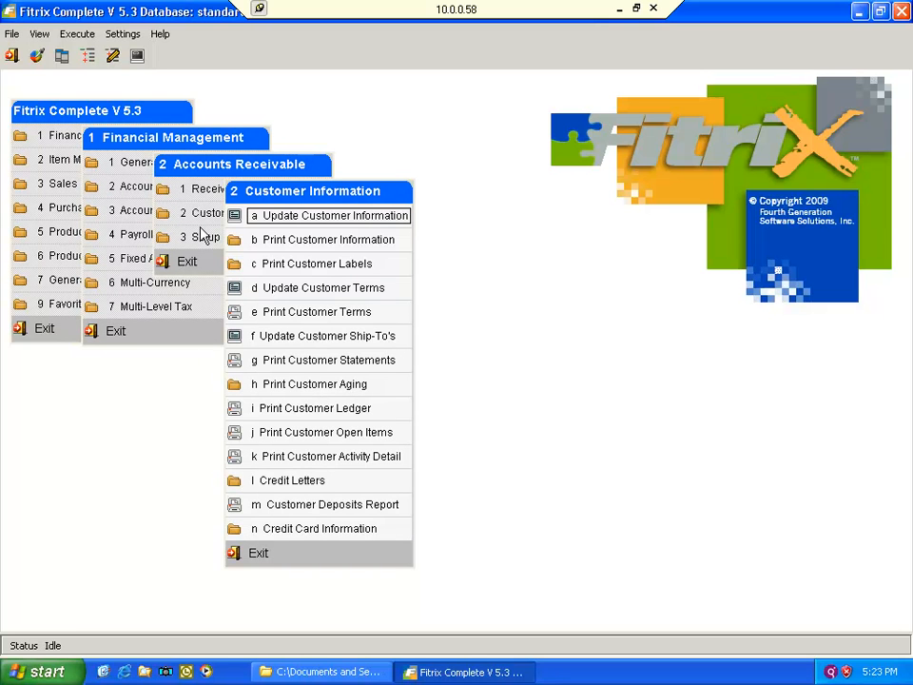
{"action": "left_click", "coordinate": [299, 217]}
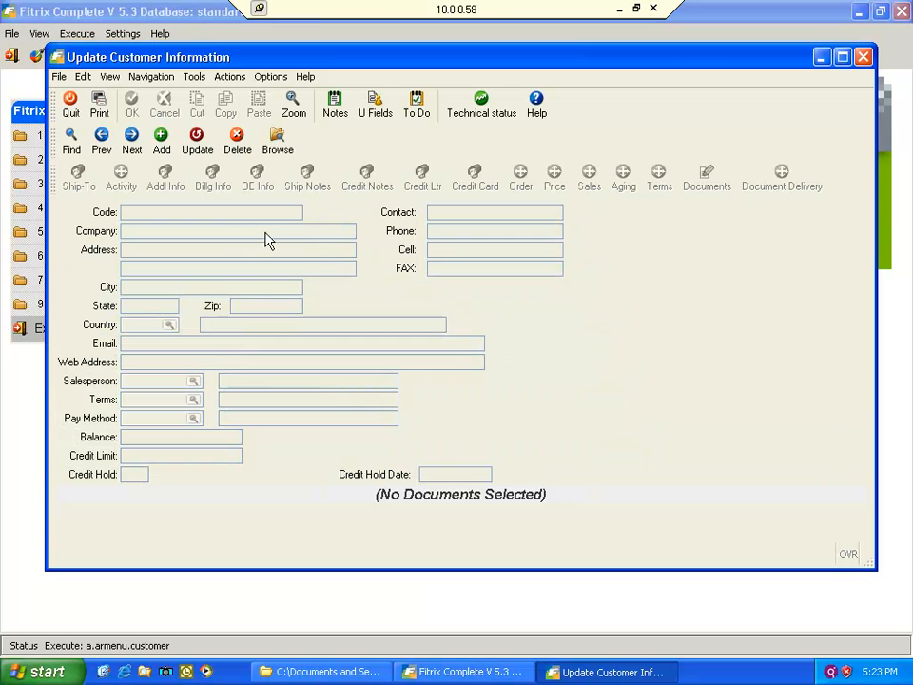
Step: Find the customer record whose company name matches ACTION*
{"action": "left_click", "coordinate": [67, 142]}
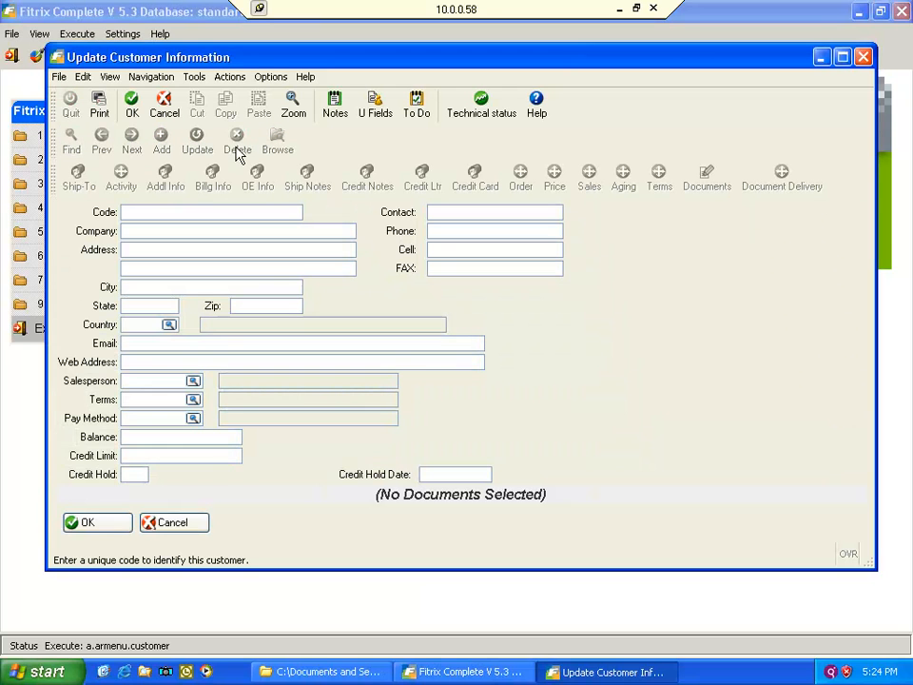
{"action": "left_click", "coordinate": [139, 227]}
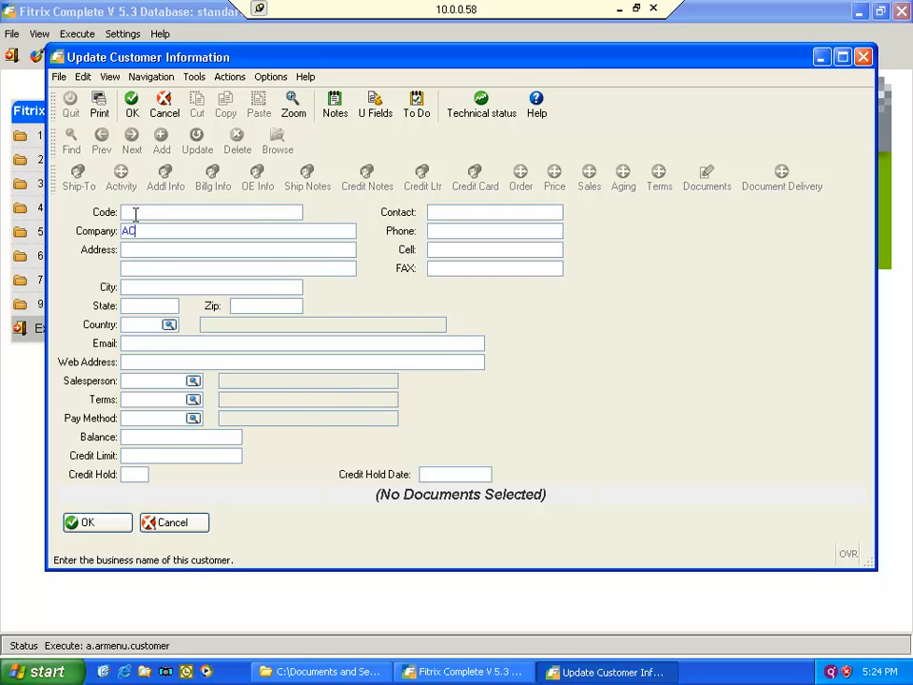
{"action": "type", "text": "ACTION*"}
{"action": "left_click", "coordinate": [88, 523]}
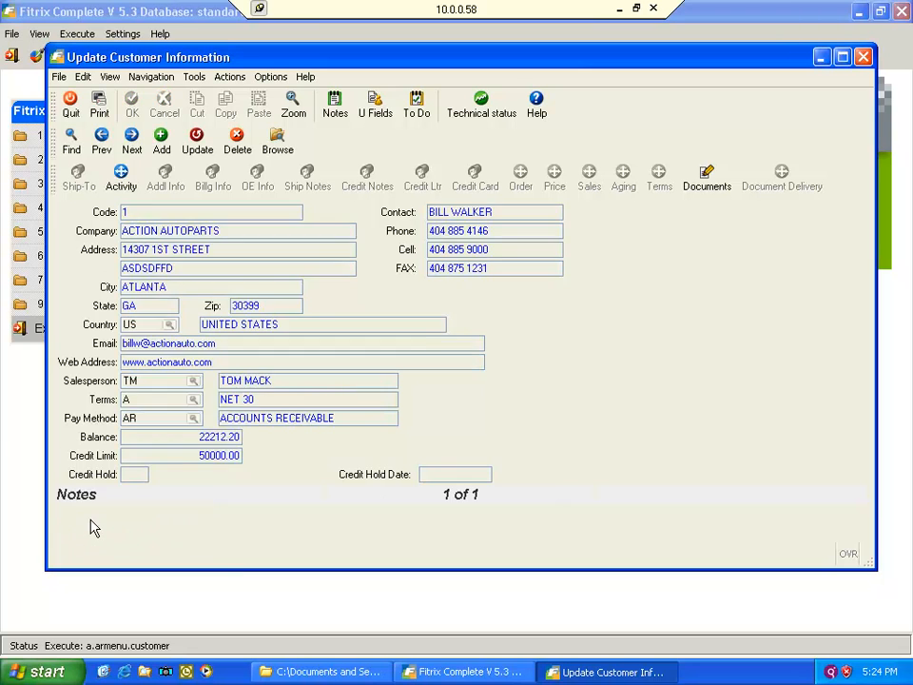
Step: Open the customer's attached documents, view the picking ticket scan picktic246-01.pdf down to the end of the order, and close it
{"action": "left_click", "coordinate": [699, 187]}
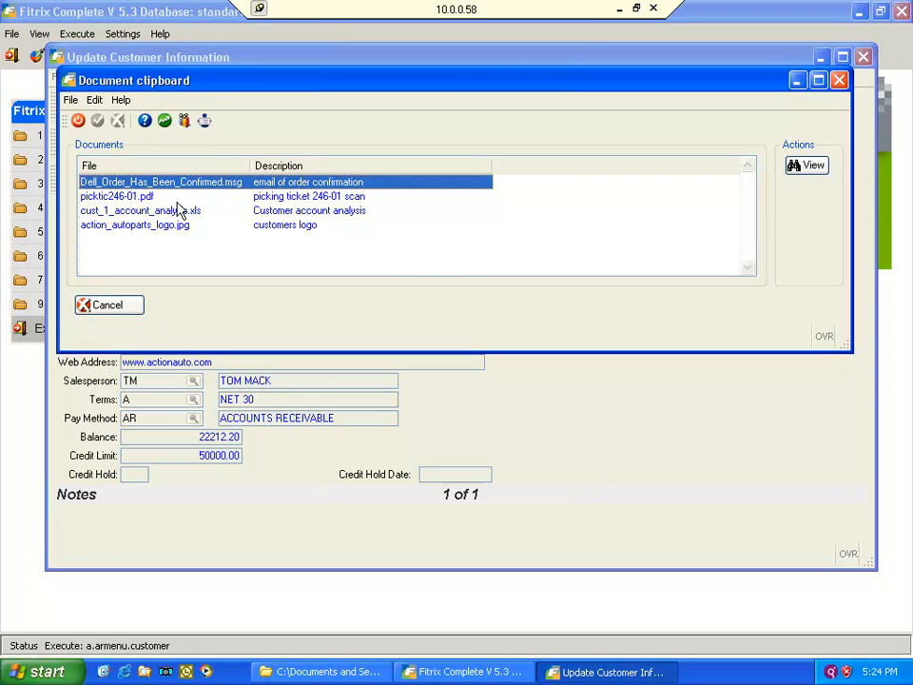
{"action": "left_click", "coordinate": [134, 197]}
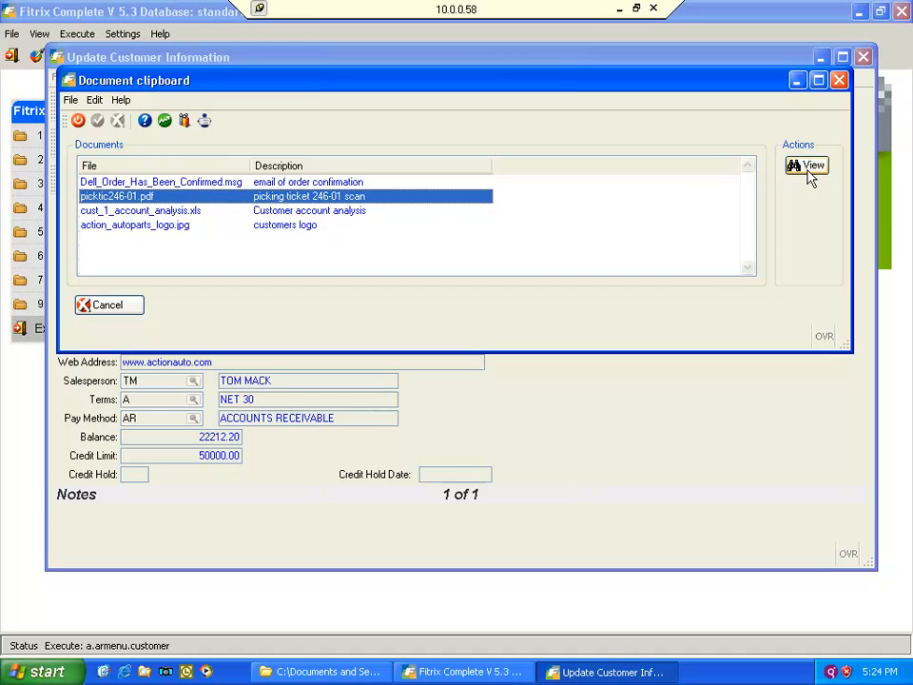
{"action": "left_click", "coordinate": [808, 170]}
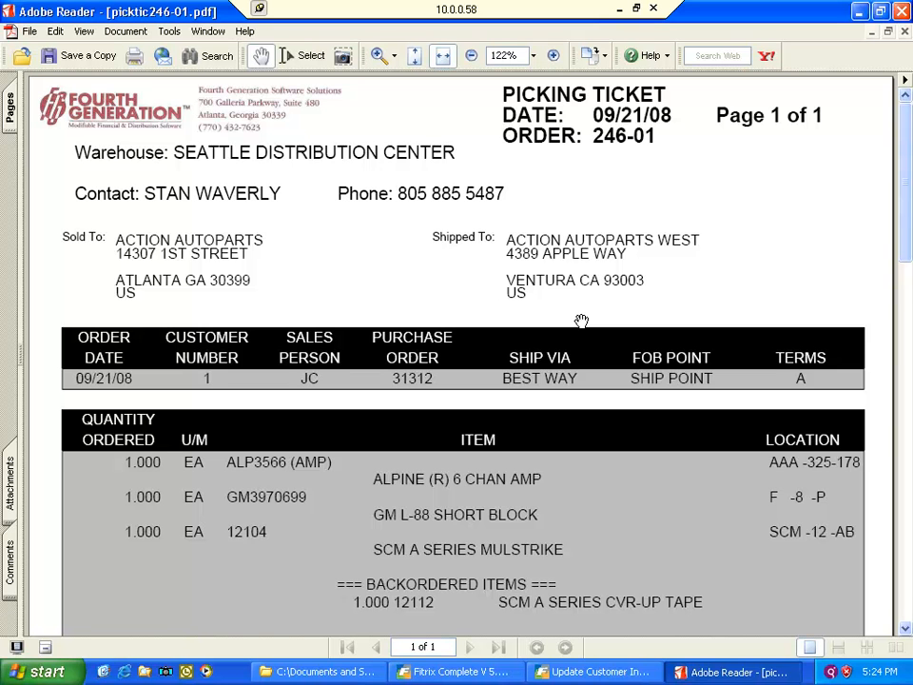
{"action": "scroll", "coordinate": [908, 233], "scroll_direction": "down", "scroll_amount": 2}
{"action": "left_click_drag", "start_coordinate": [908, 233], "coordinate": [881, 292]}
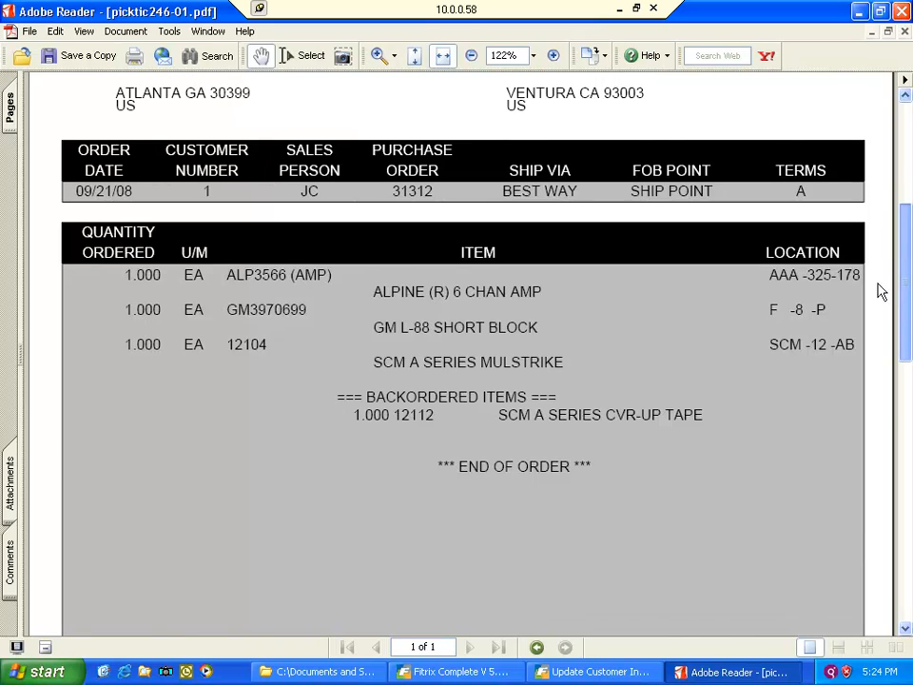
{"action": "left_click", "coordinate": [902, 11]}
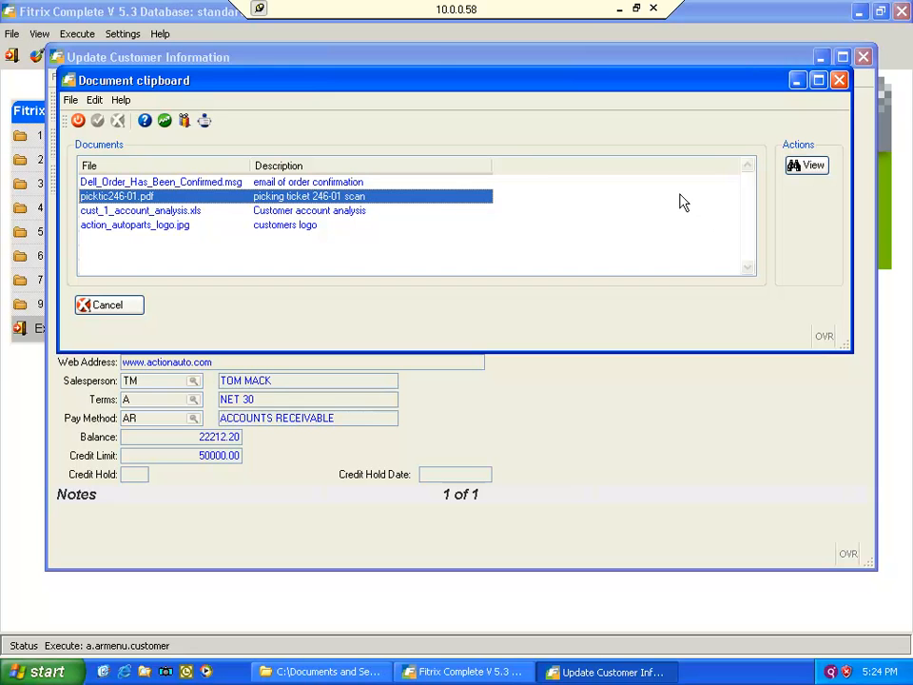
Step: View the attached spreadsheet cust_1_account_analysis.xls and close it
{"action": "left_click", "coordinate": [191, 211]}
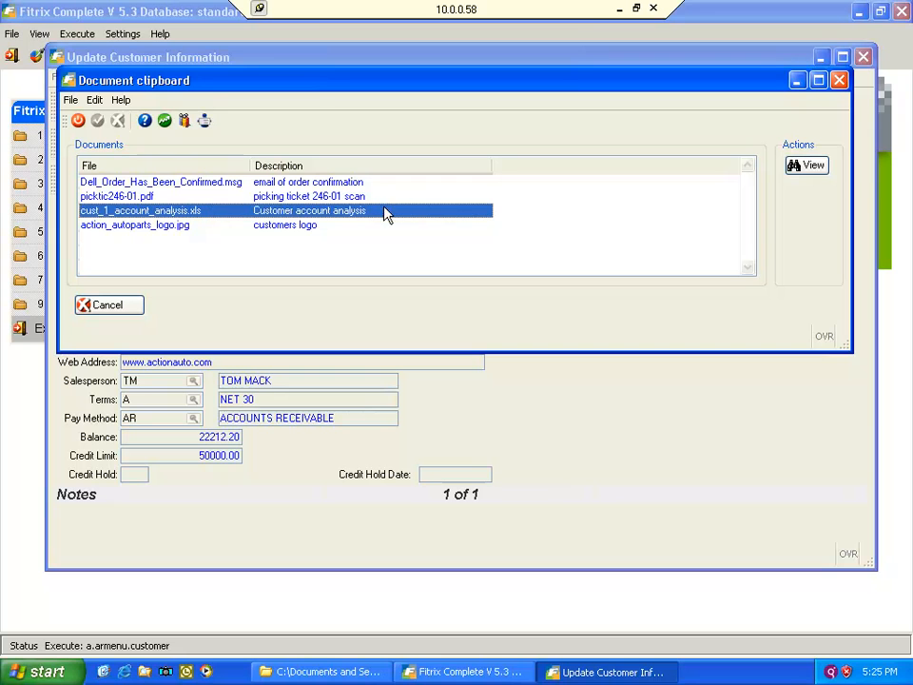
{"action": "left_click", "coordinate": [808, 168]}
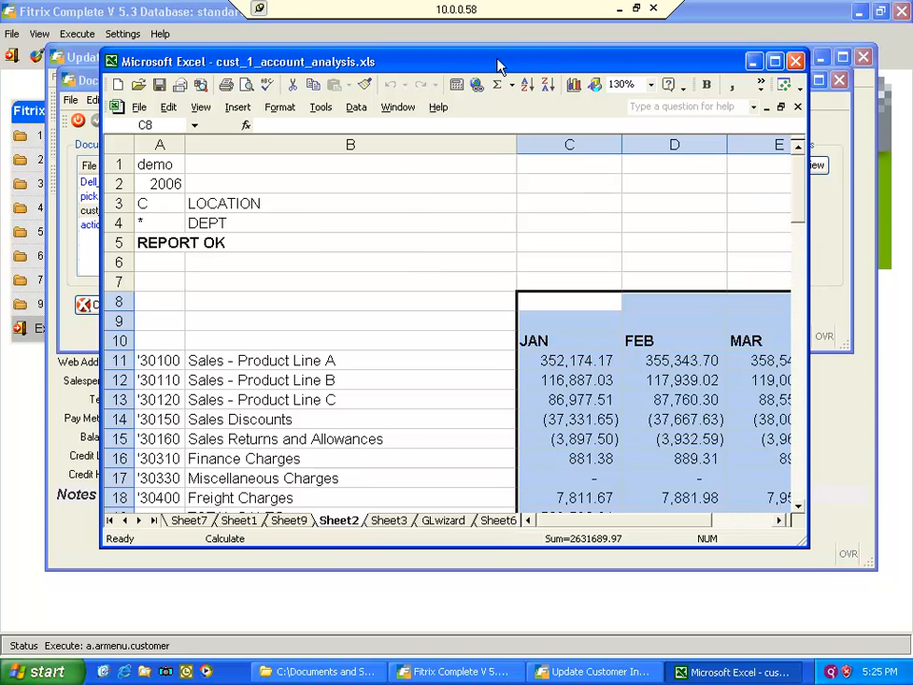
{"action": "left_click_drag", "start_coordinate": [499, 63], "coordinate": [489, 103]}
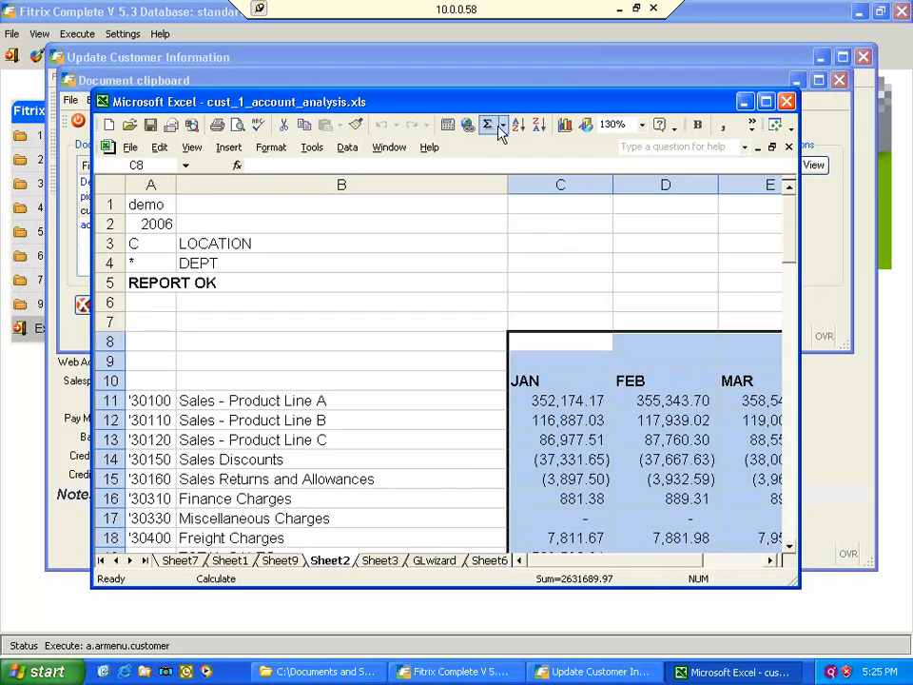
{"action": "left_click", "coordinate": [788, 102]}
Step: View the attached e-mail Dell_Order_Has_Been_Confirmed.msg through its shipping information and close it
{"action": "left_click", "coordinate": [175, 185]}
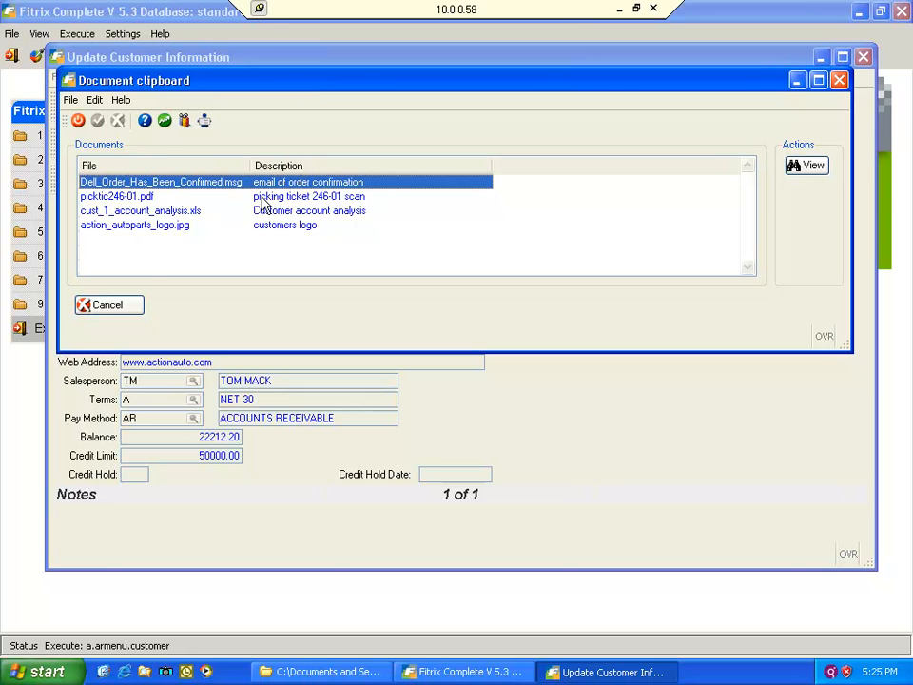
{"action": "left_click", "coordinate": [788, 171]}
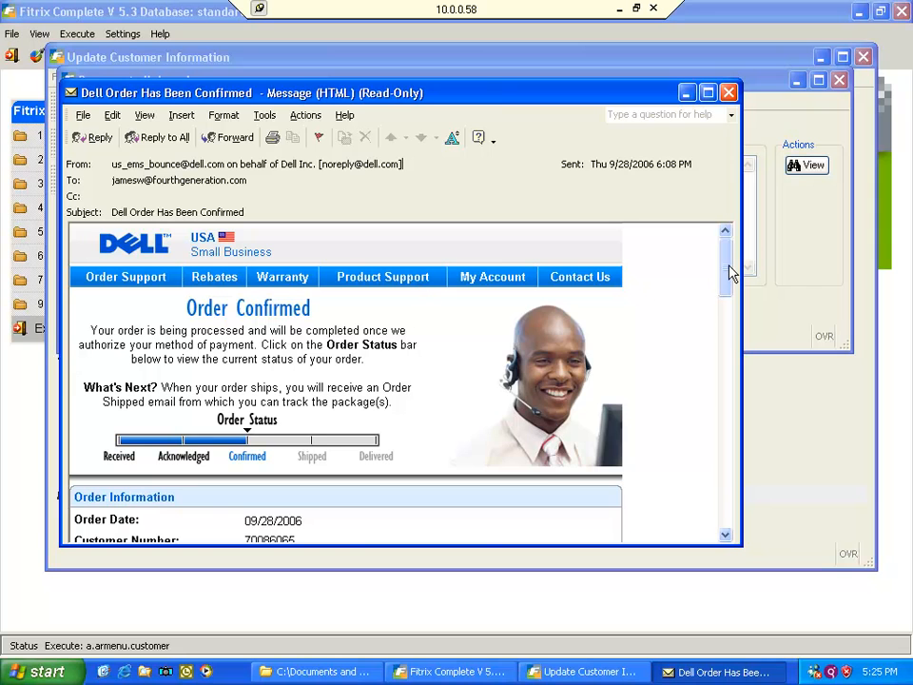
{"action": "left_click_drag", "start_coordinate": [731, 273], "coordinate": [707, 366]}
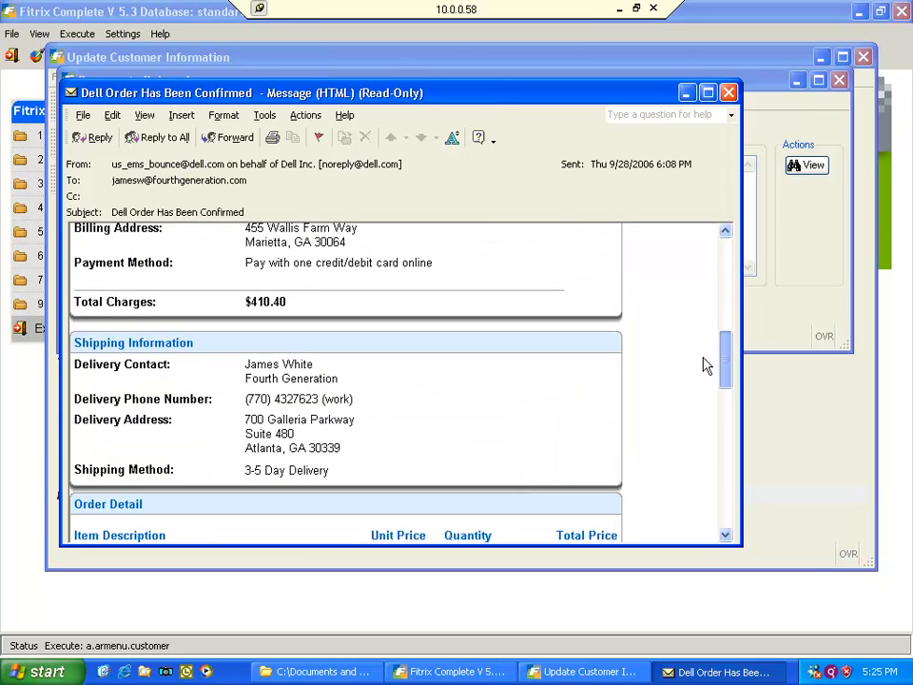
{"action": "left_click", "coordinate": [730, 93]}
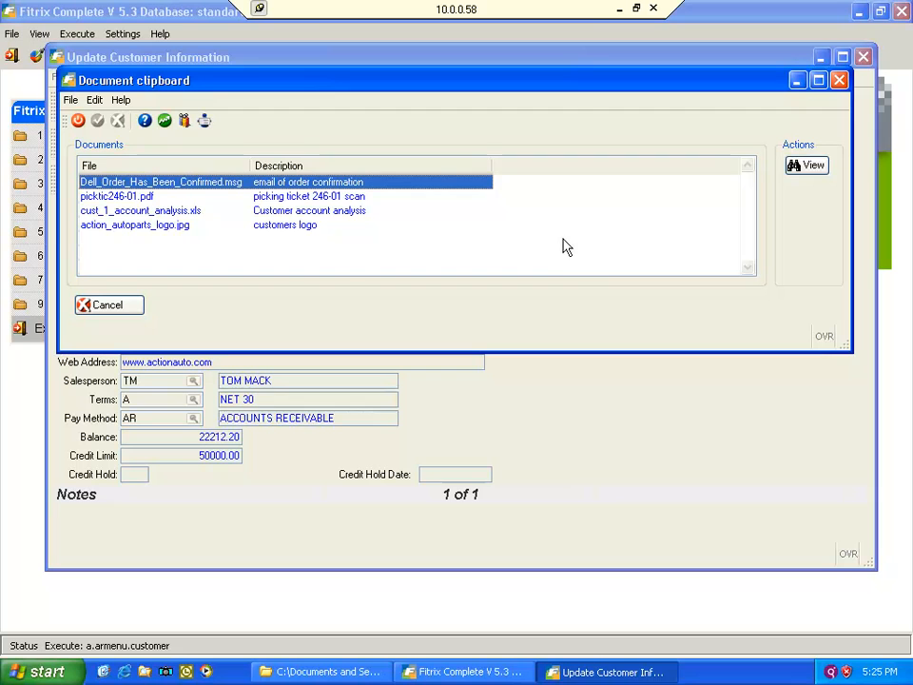
Step: View the attached logo image action_autoparts_logo.jpg, then close the image and the customer's document list
{"action": "left_click", "coordinate": [163, 227]}
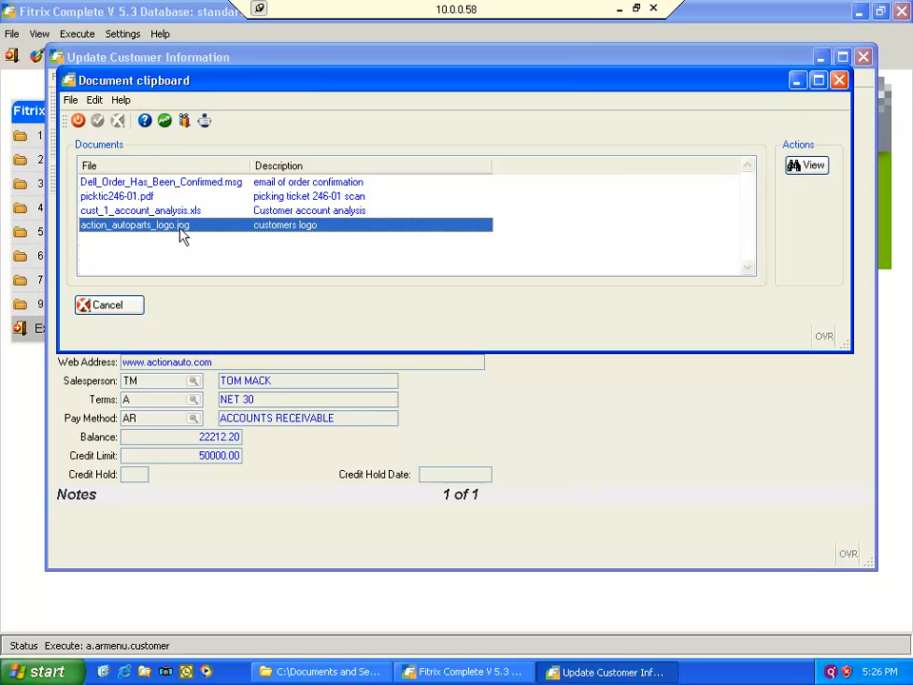
{"action": "double_click", "coordinate": [183, 228]}
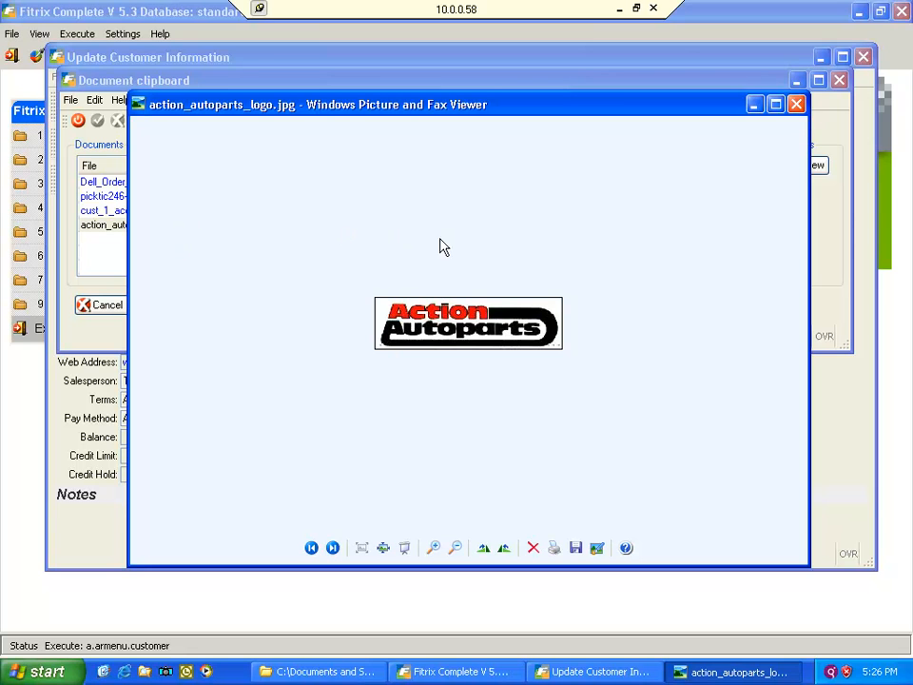
{"action": "left_click", "coordinate": [796, 104]}
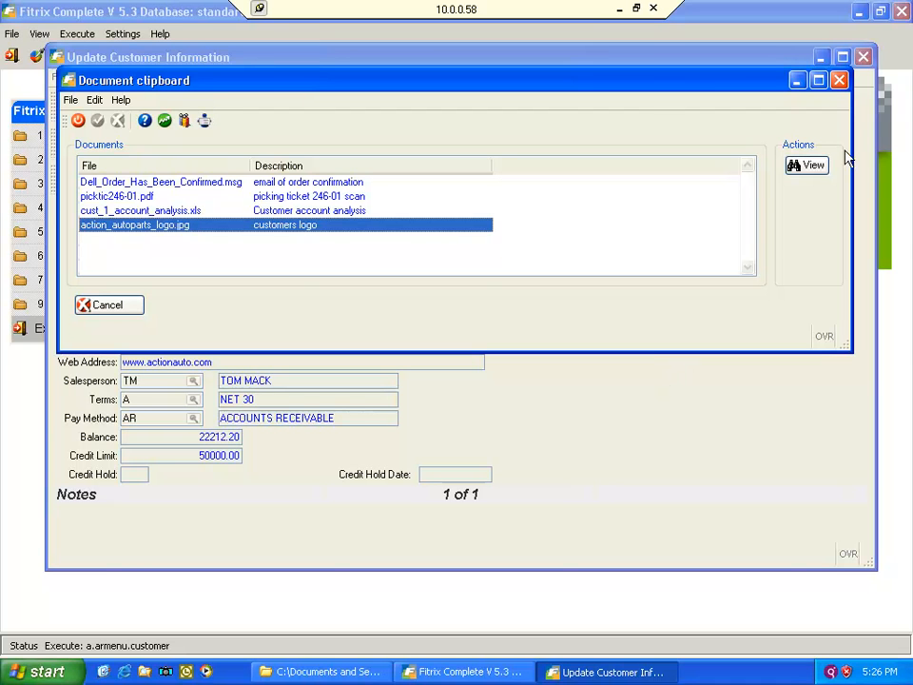
{"action": "left_click", "coordinate": [840, 79]}
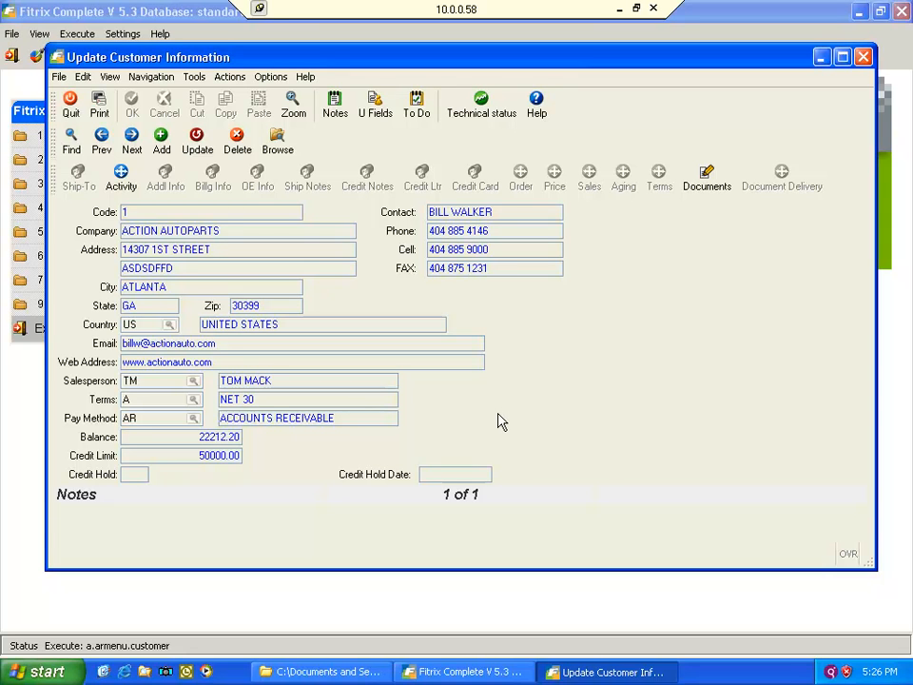
Step: In update mode, attach FR_1288-_FDD_and_background_print_user_guide.doc from the blobs folder to the customer's documents with the description "word document"
{"action": "left_click", "coordinate": [200, 142]}
{"action": "left_click", "coordinate": [701, 188]}
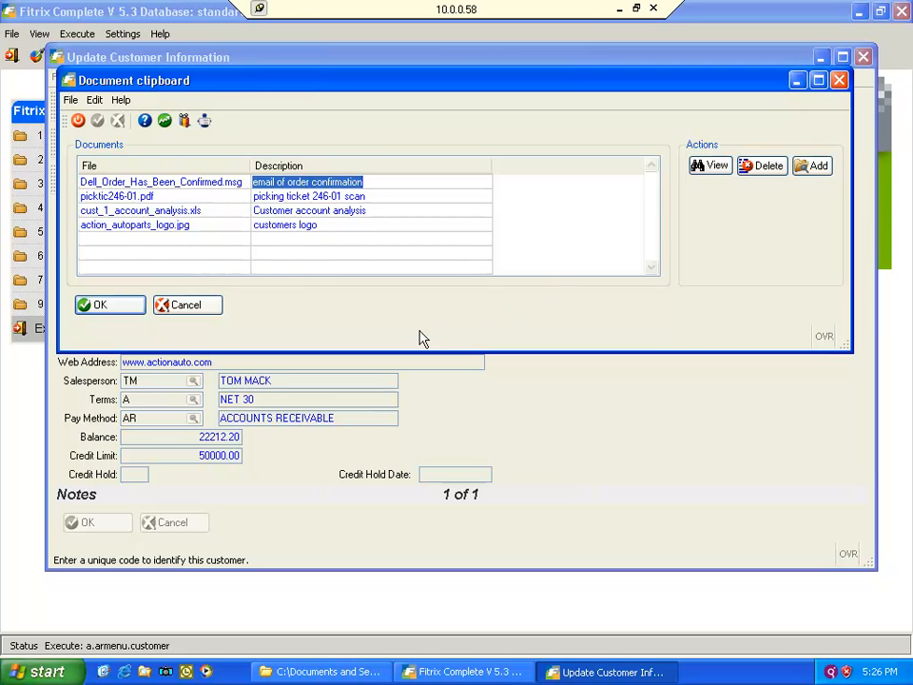
{"action": "left_click", "coordinate": [253, 241]}
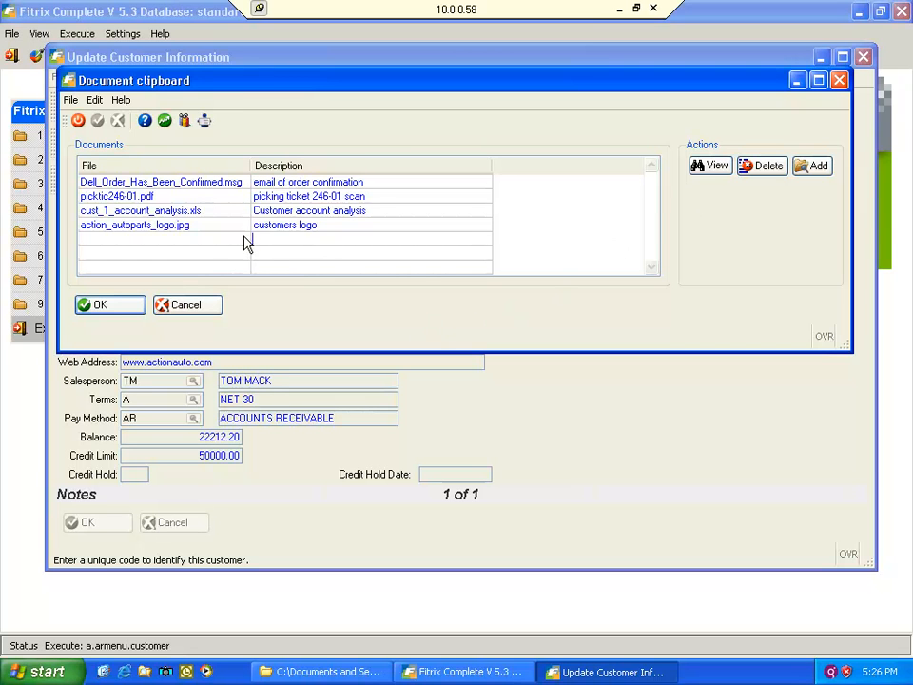
{"action": "left_click", "coordinate": [807, 171]}
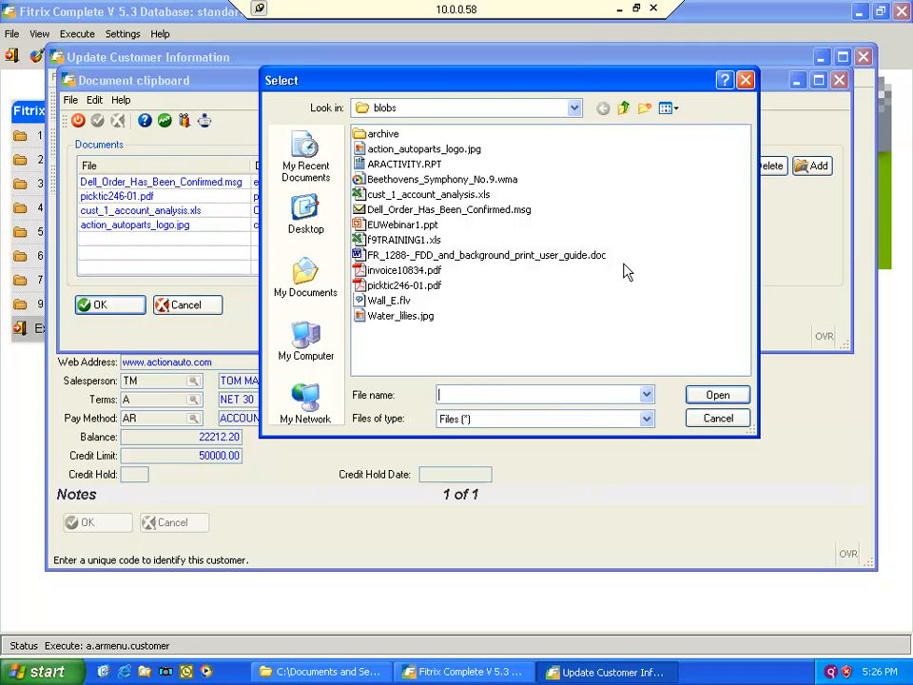
{"action": "left_click", "coordinate": [576, 108]}
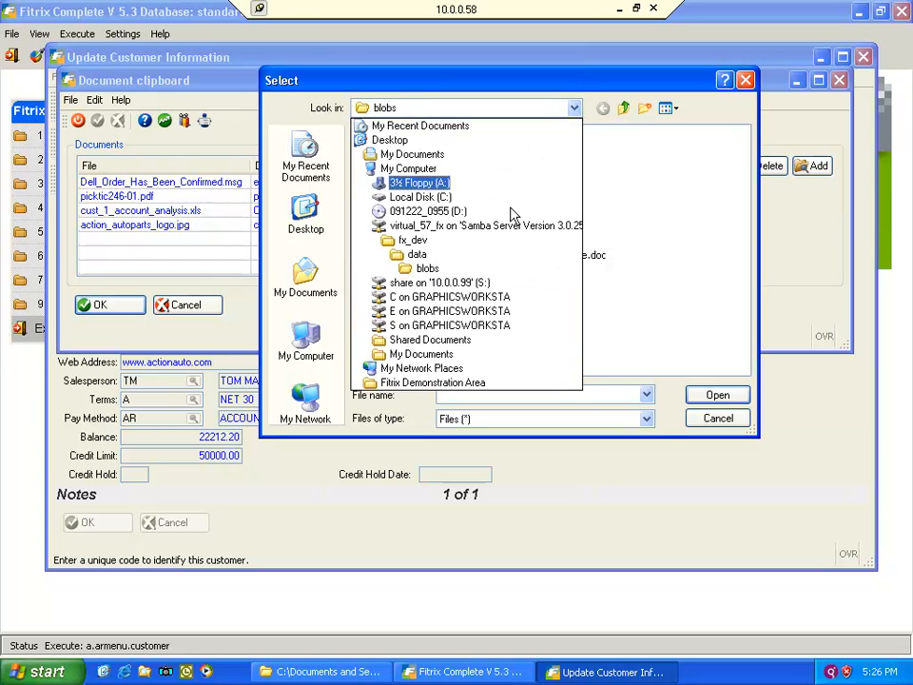
{"action": "left_click", "coordinate": [435, 269]}
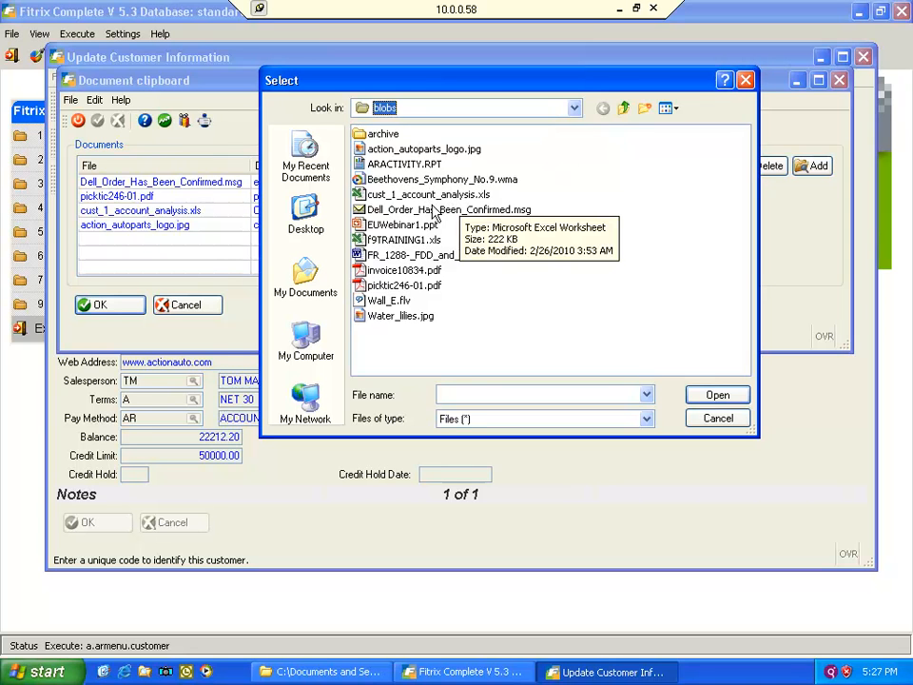
{"action": "left_click", "coordinate": [433, 256]}
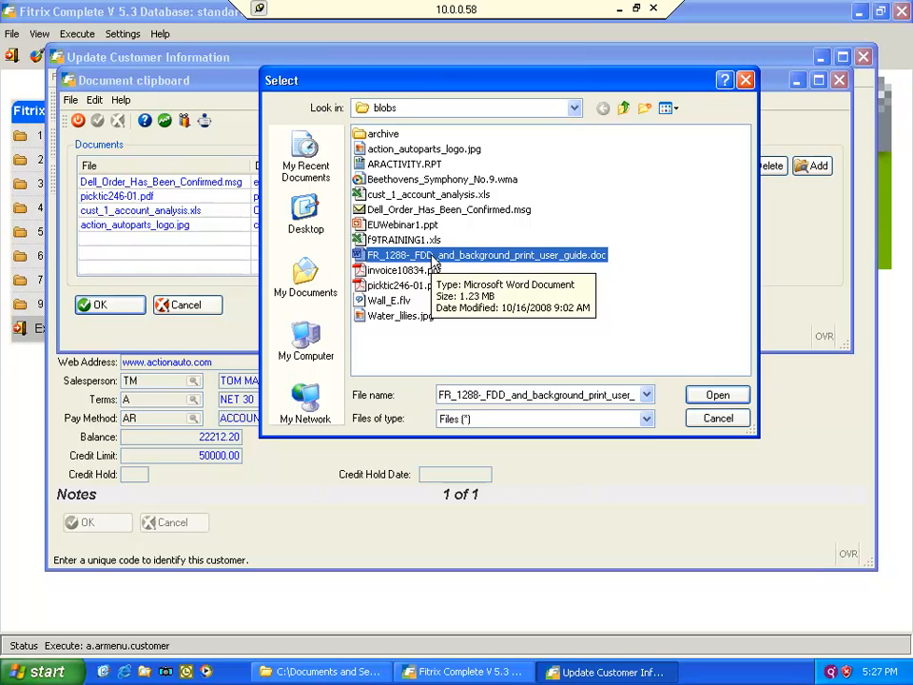
{"action": "left_click", "coordinate": [428, 258]}
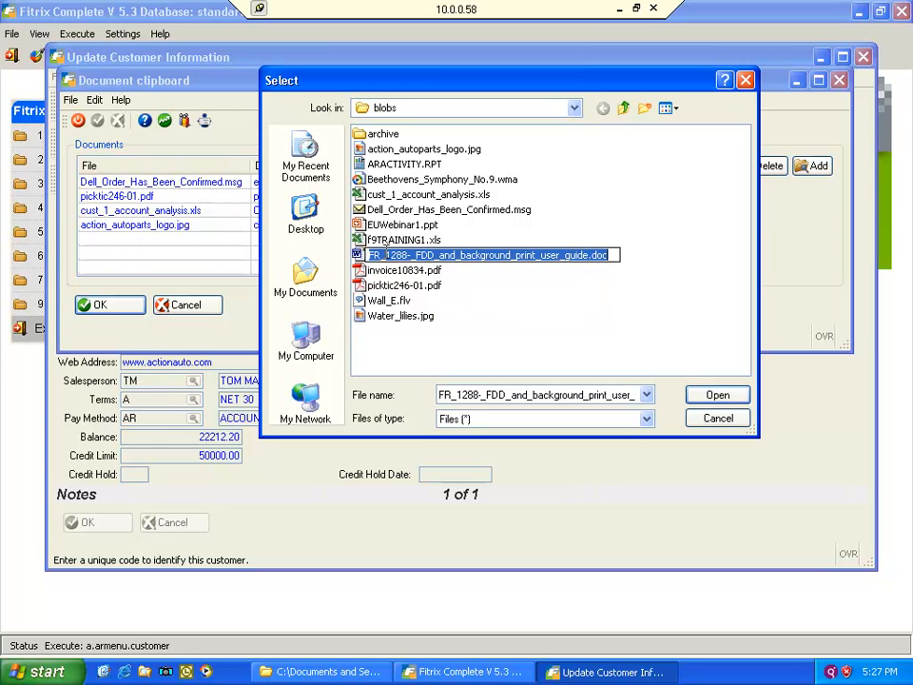
{"action": "double_click", "coordinate": [361, 255]}
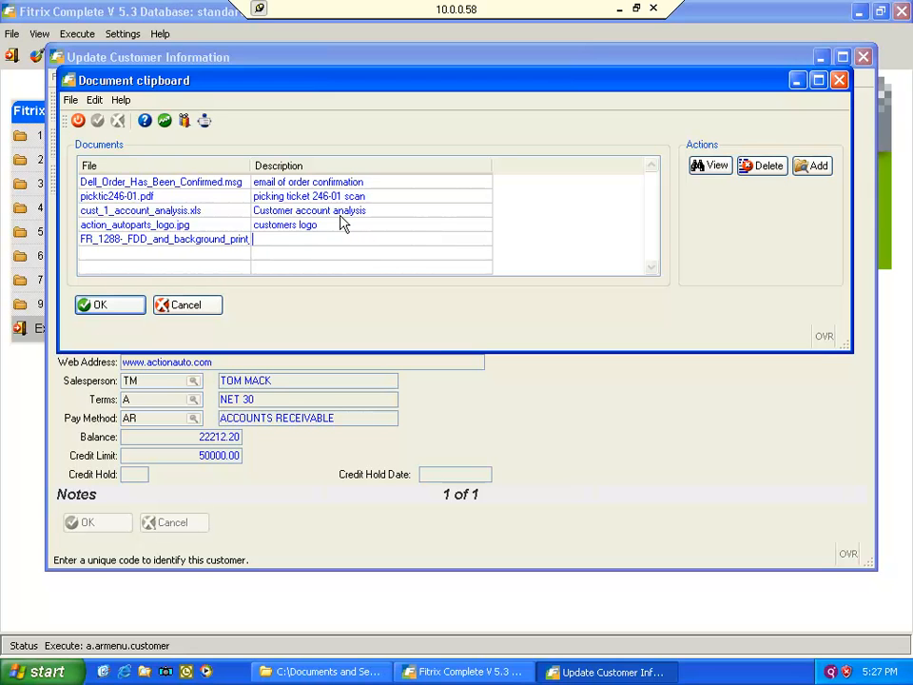
{"action": "type", "text": "word document"}
{"action": "key", "text": "Down"}
Step: View the newly attached FR_1288 Word document, close it, and go to the next empty document row
{"action": "left_click", "coordinate": [236, 241]}
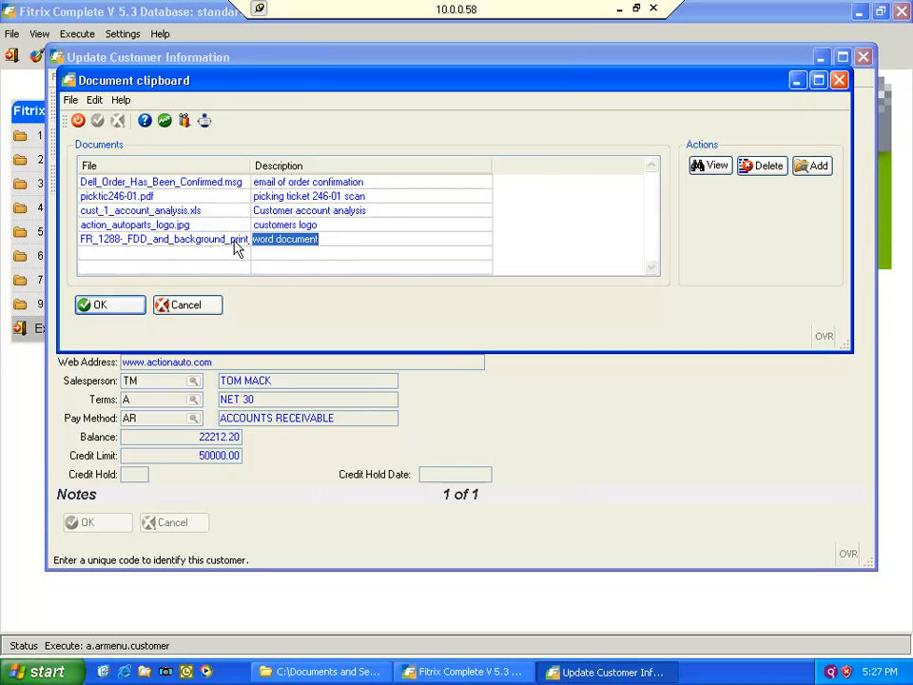
{"action": "left_click", "coordinate": [706, 167]}
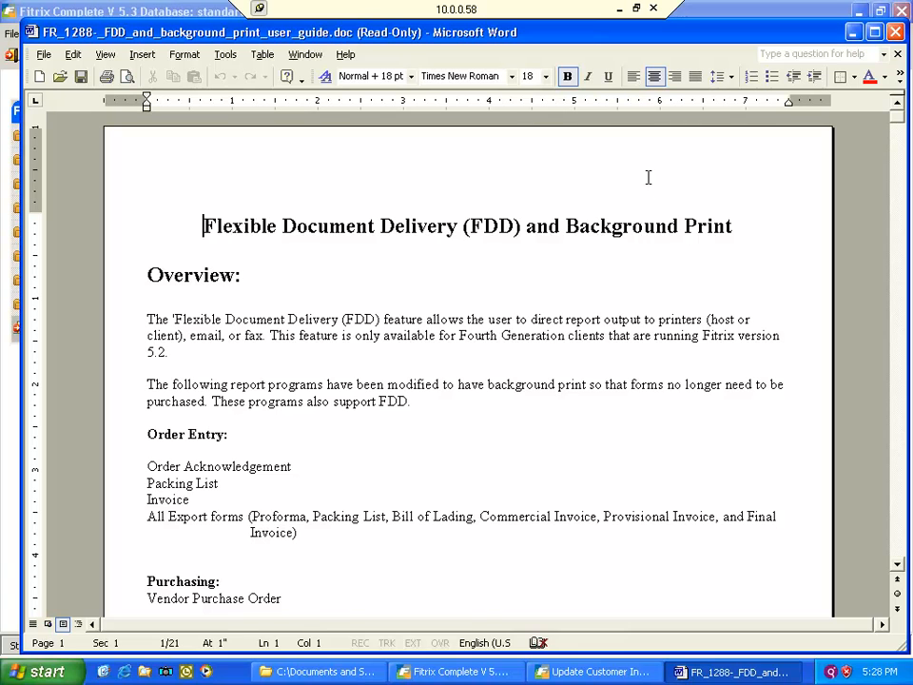
{"action": "left_click_drag", "start_coordinate": [795, 31], "coordinate": [792, 51]}
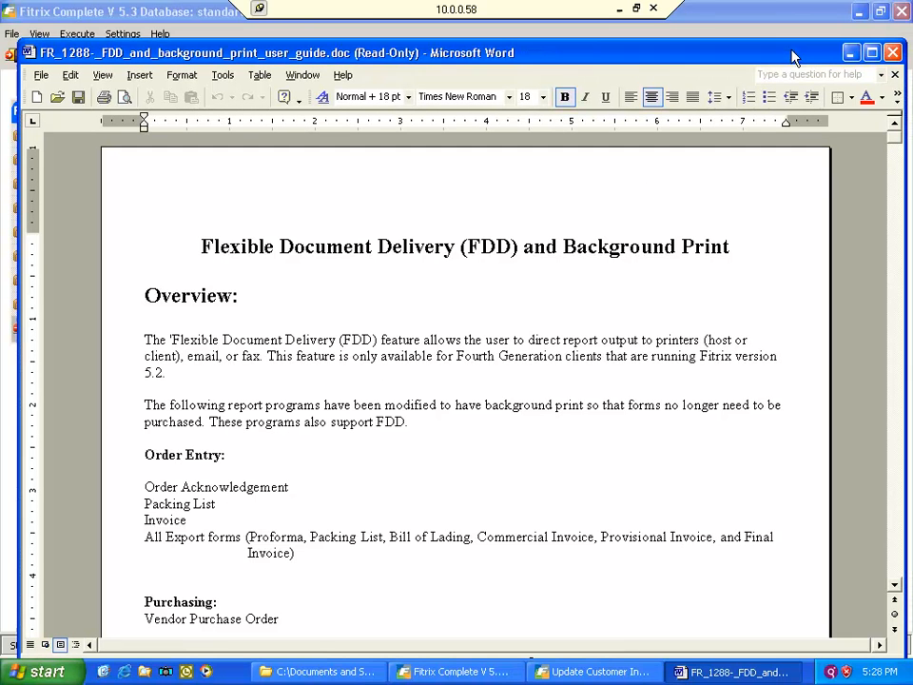
{"action": "left_click", "coordinate": [897, 54]}
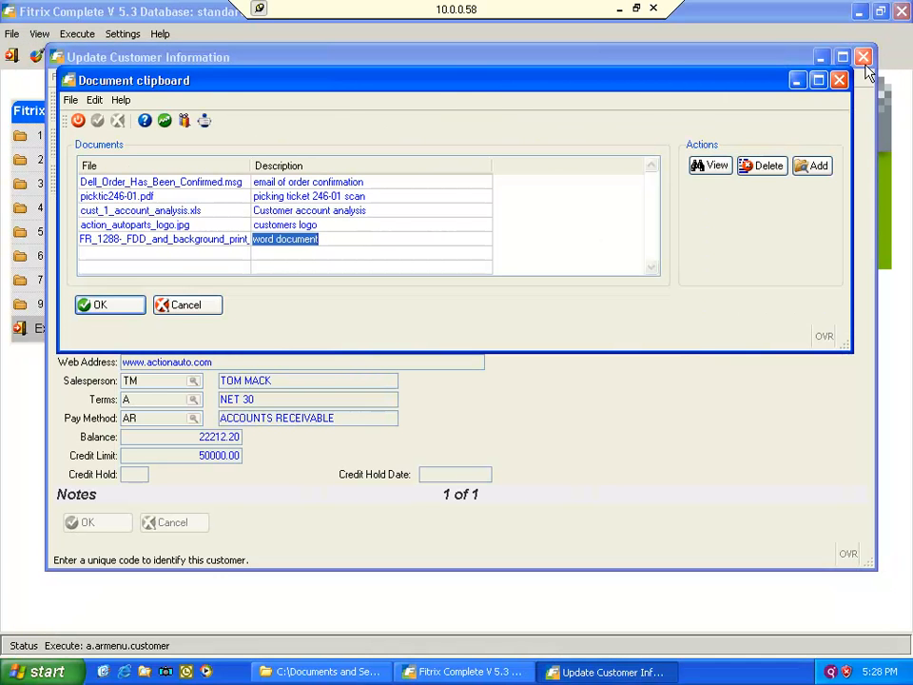
{"action": "left_click", "coordinate": [353, 252]}
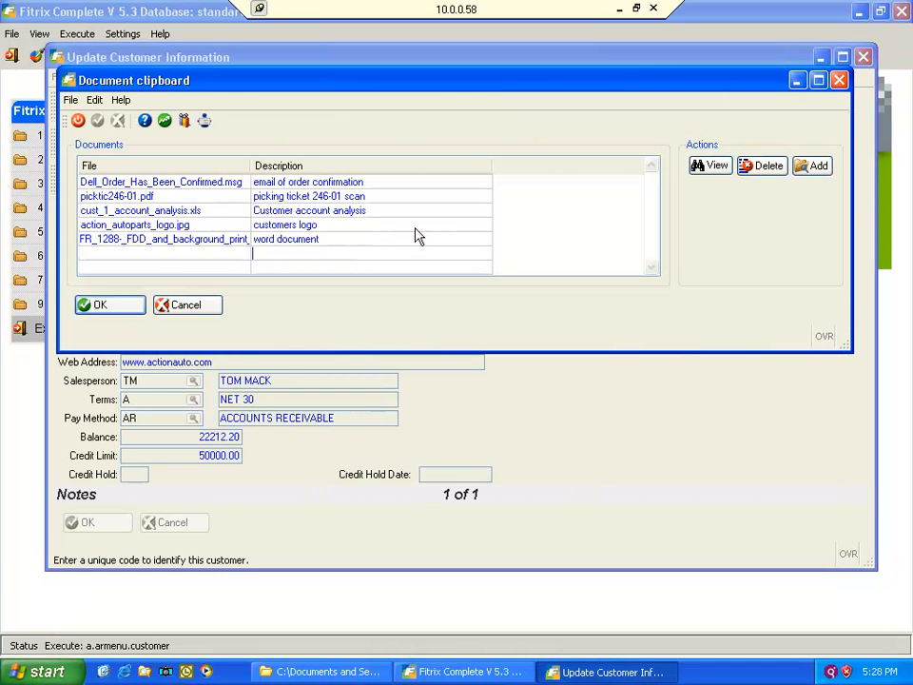
Step: Attach Water_lilies.jpg from the blobs folder to the customer's documents with the description "photo"
{"action": "left_click", "coordinate": [816, 167]}
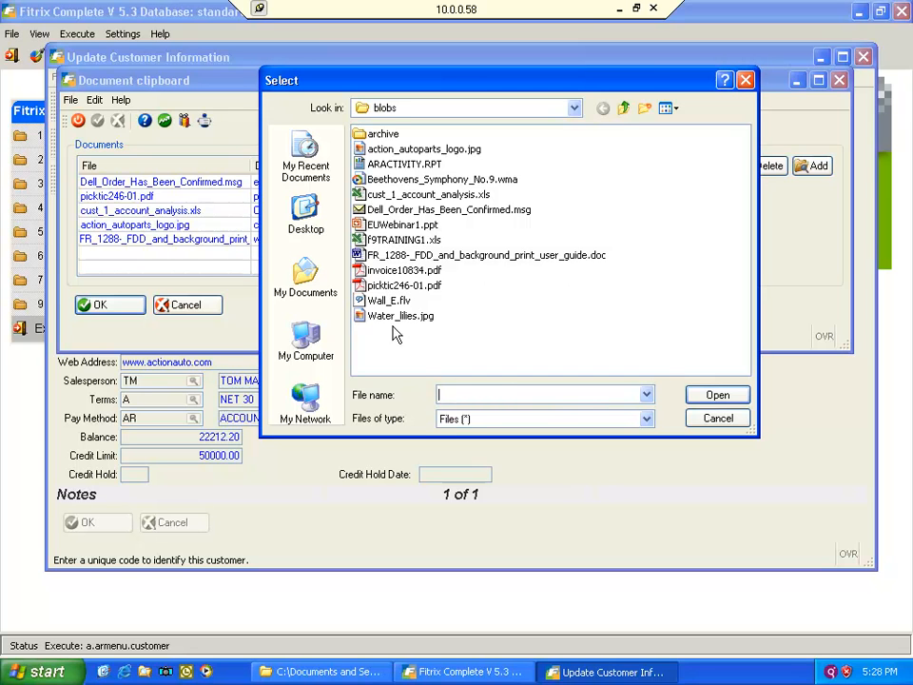
{"action": "left_click", "coordinate": [395, 319]}
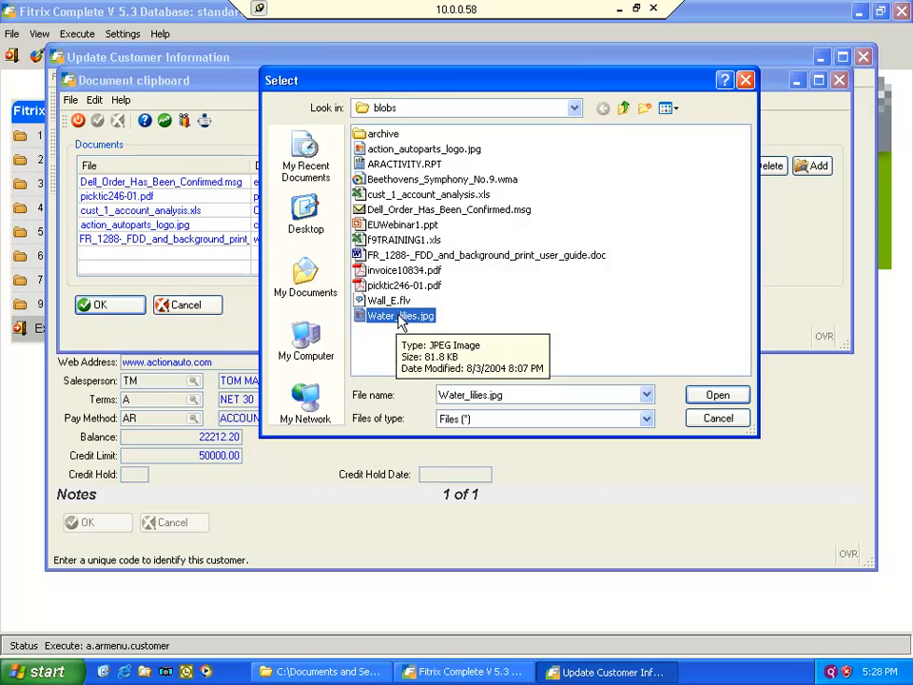
{"action": "double_click", "coordinate": [376, 321]}
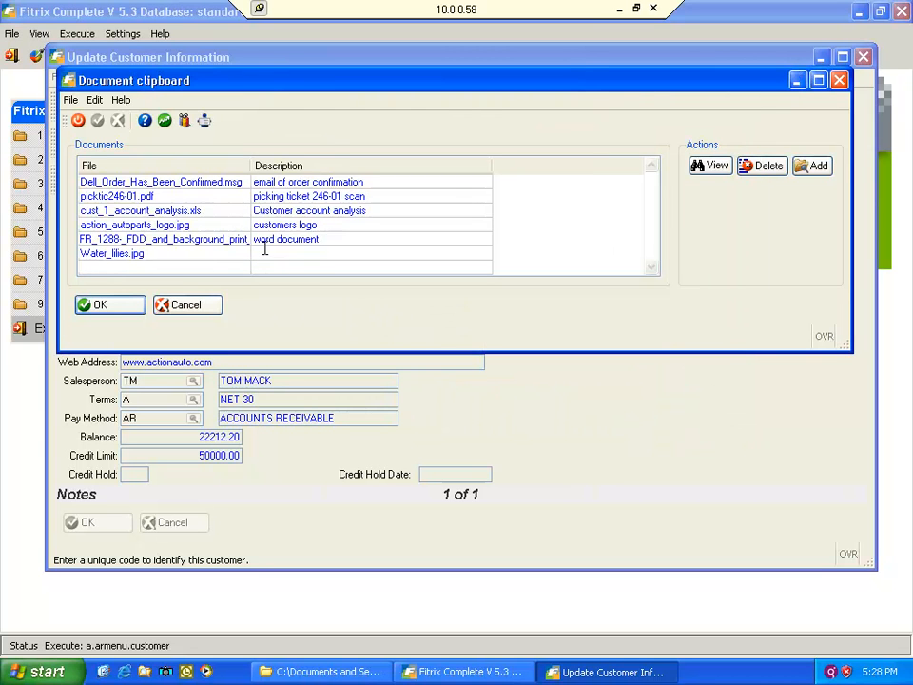
{"action": "type", "text": "photo"}
Step: View the newly attached Water_lilies.jpg photo from the document list and close the picture viewer
{"action": "key", "text": "Up"}
{"action": "left_click", "coordinate": [711, 167]}
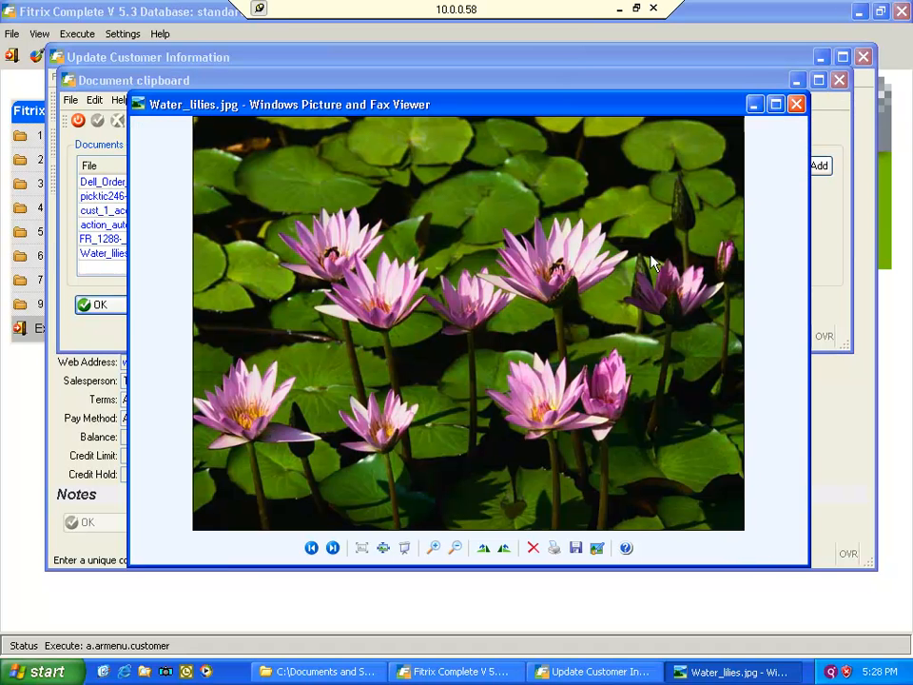
{"action": "left_click", "coordinate": [796, 105]}
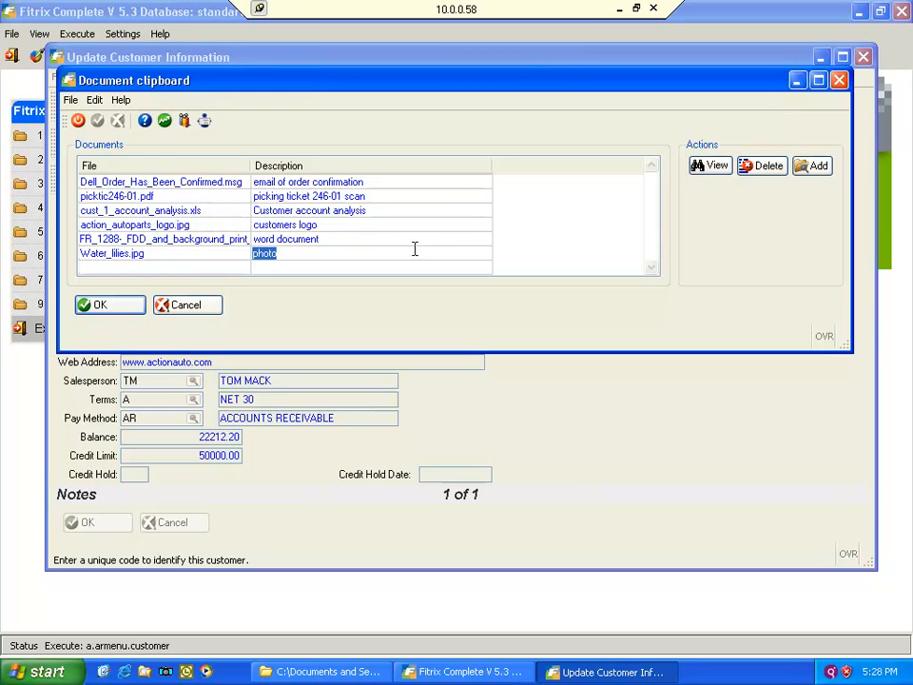
Step: In the next empty document row, attach Wall_E.flv from the blobs folder with the description "video"
{"action": "key", "text": "Down"}
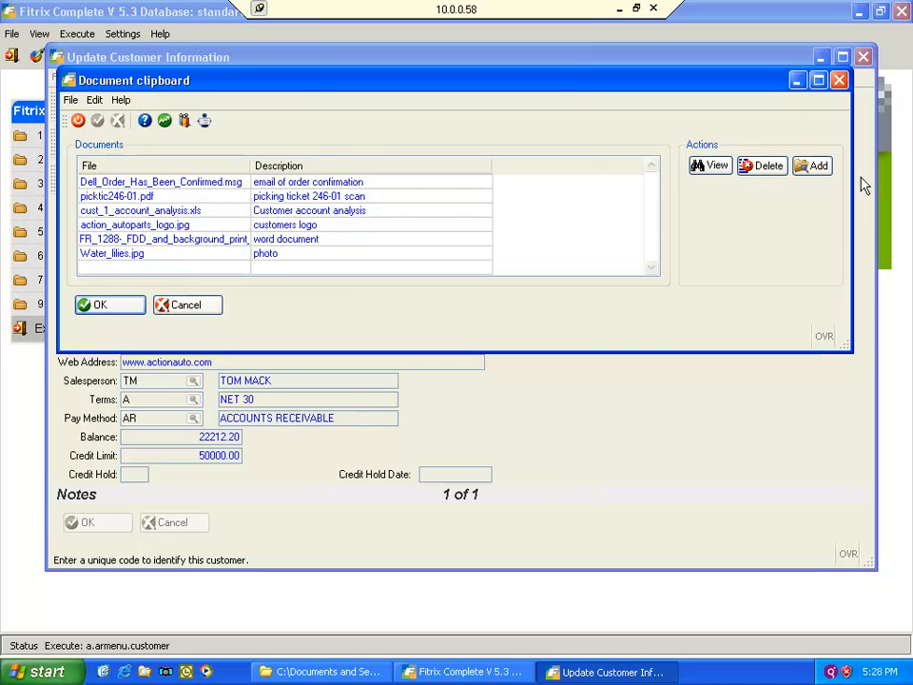
{"action": "left_click", "coordinate": [819, 166]}
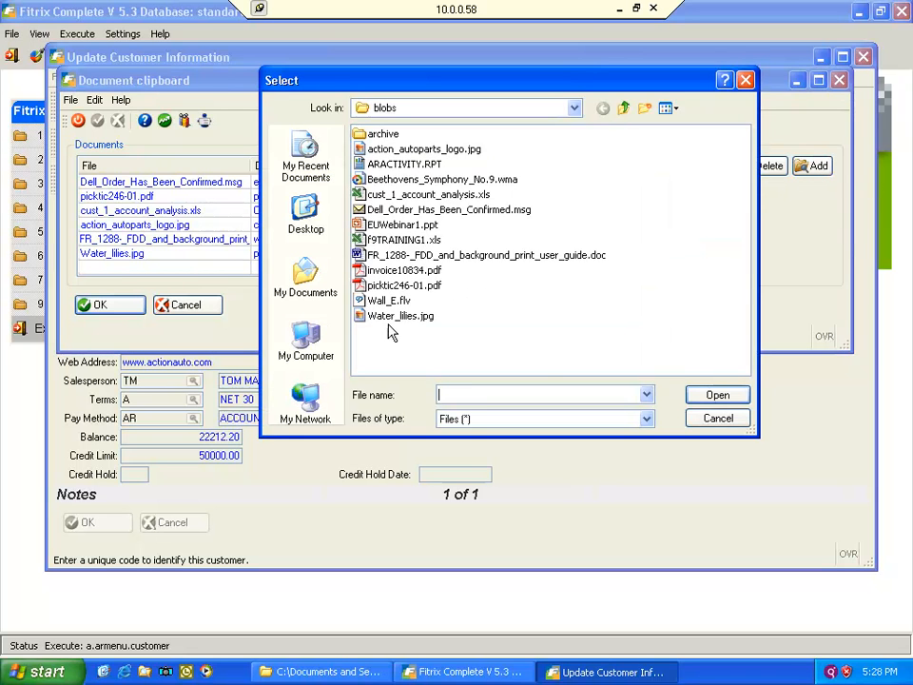
{"action": "left_click", "coordinate": [398, 300]}
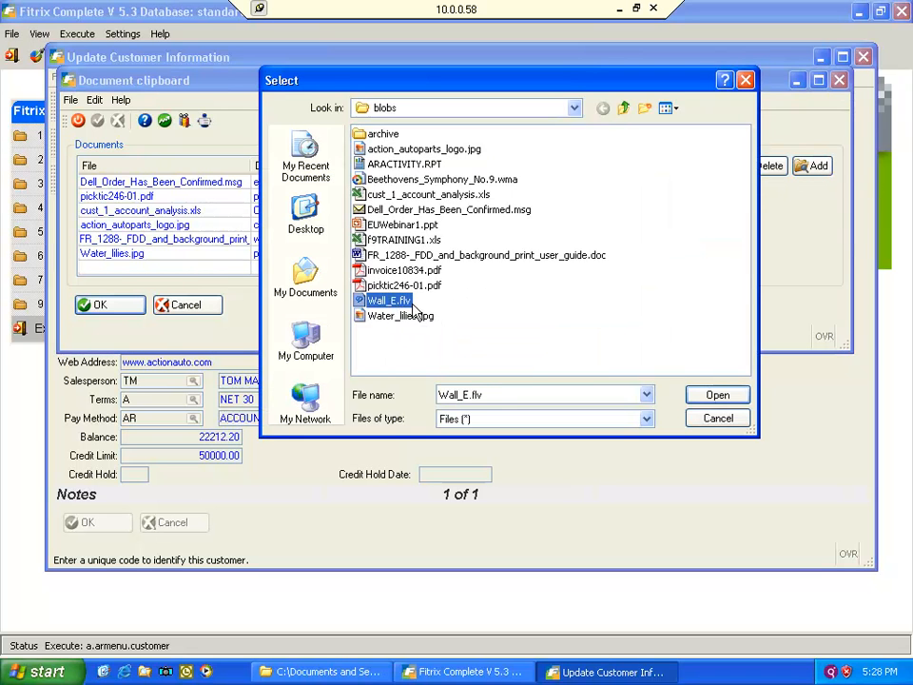
{"action": "double_click", "coordinate": [397, 304]}
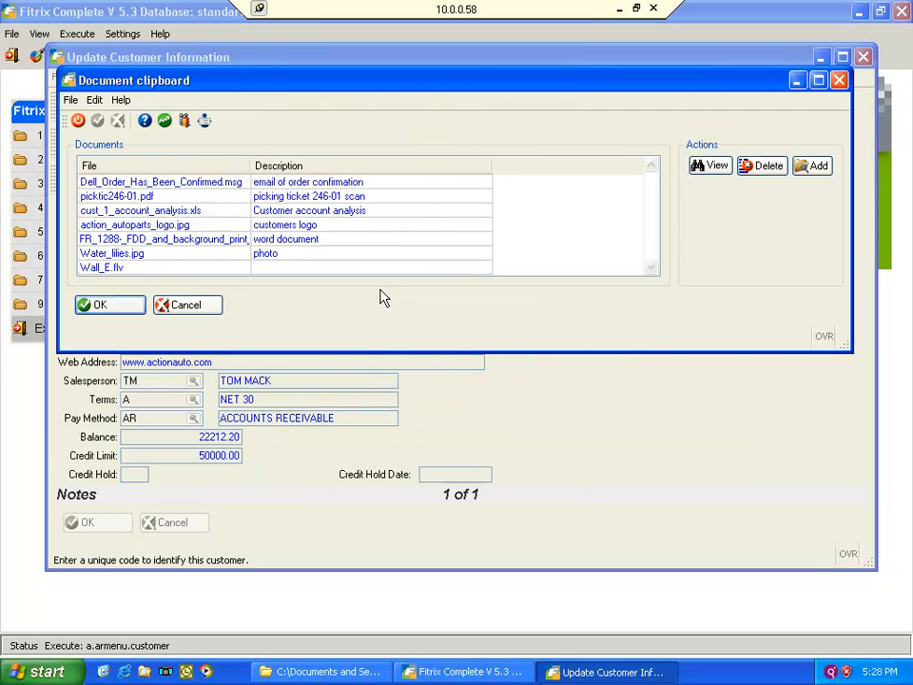
{"action": "type", "text": "video"}
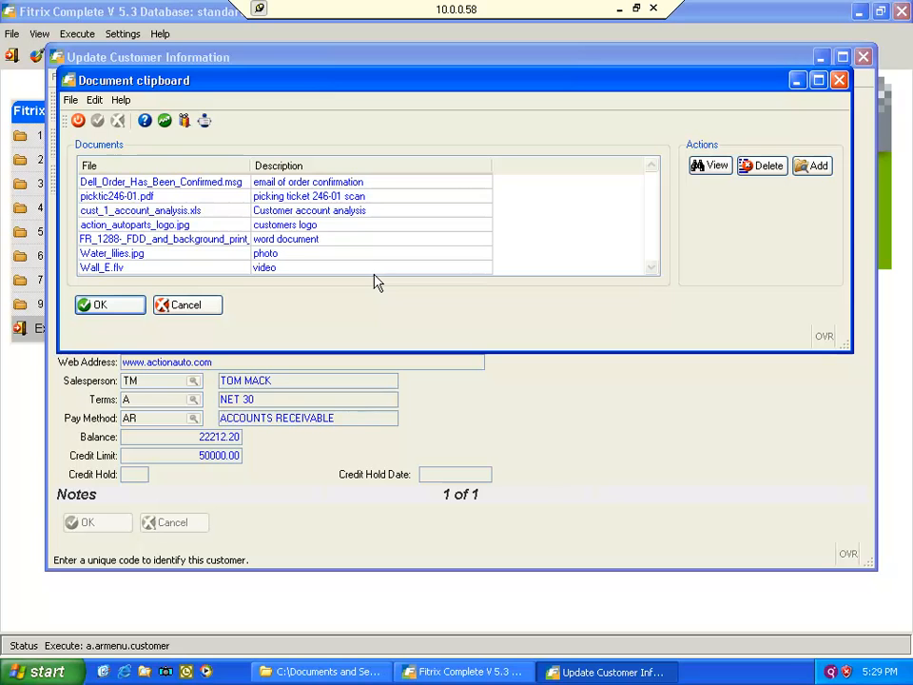
{"action": "key", "text": "Down"}
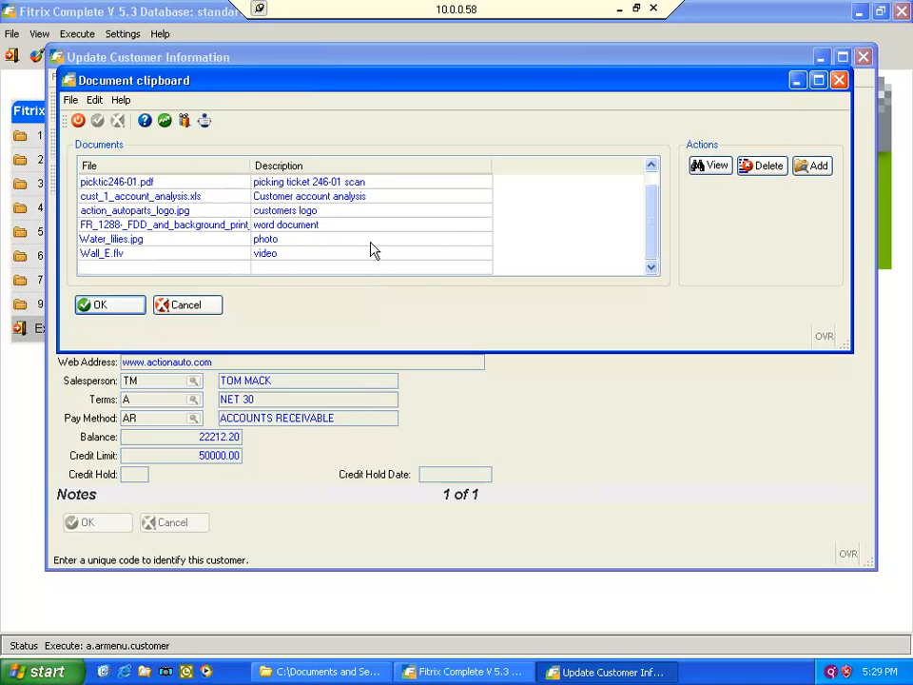
Step: Accept the document list, save the customer update, and accept the user-defined keys as they are
{"action": "left_click", "coordinate": [115, 309]}
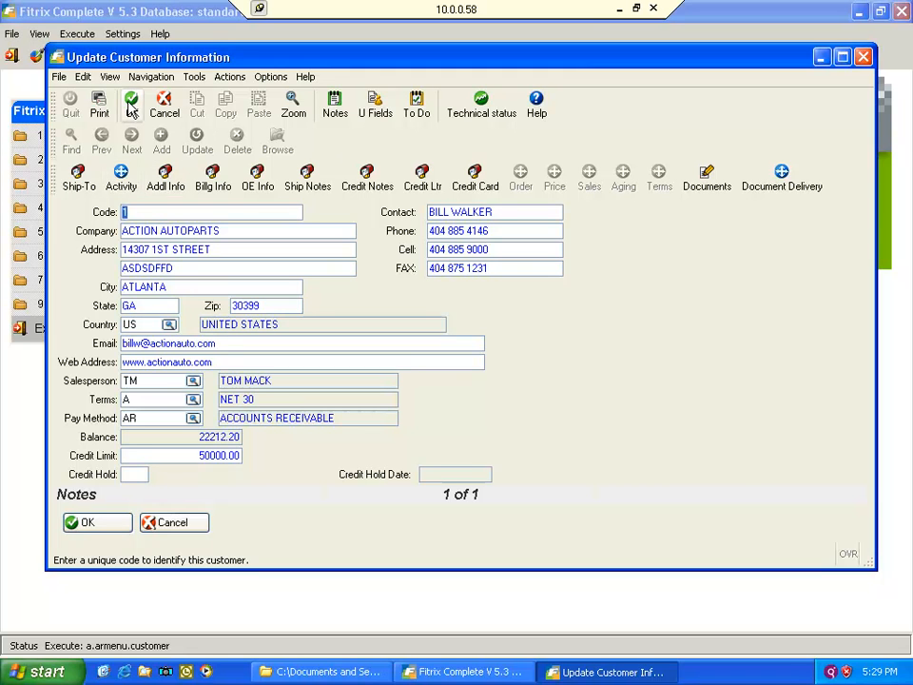
{"action": "left_click", "coordinate": [132, 108]}
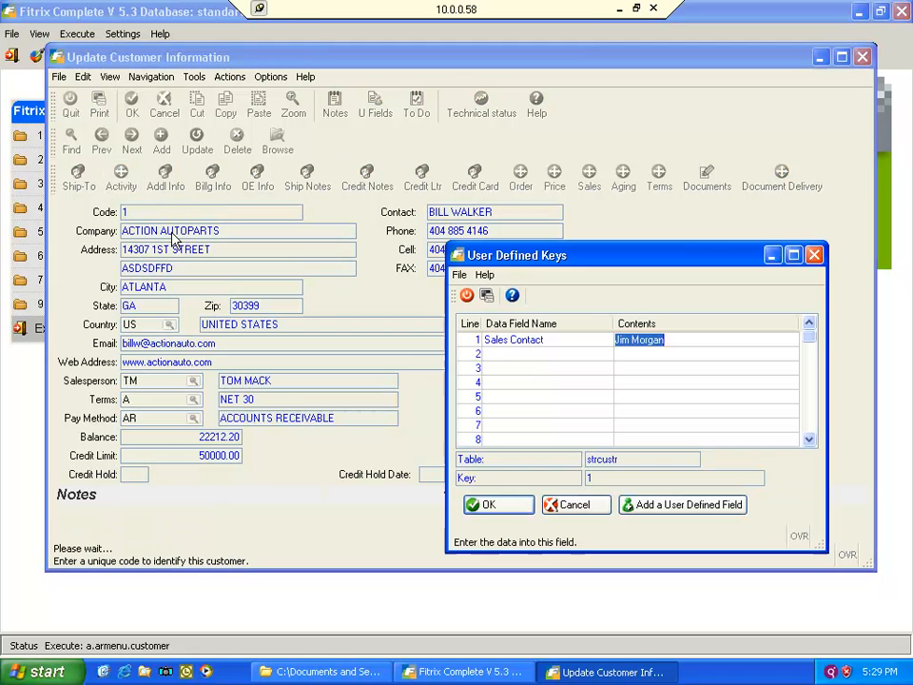
{"action": "left_click", "coordinate": [489, 504]}
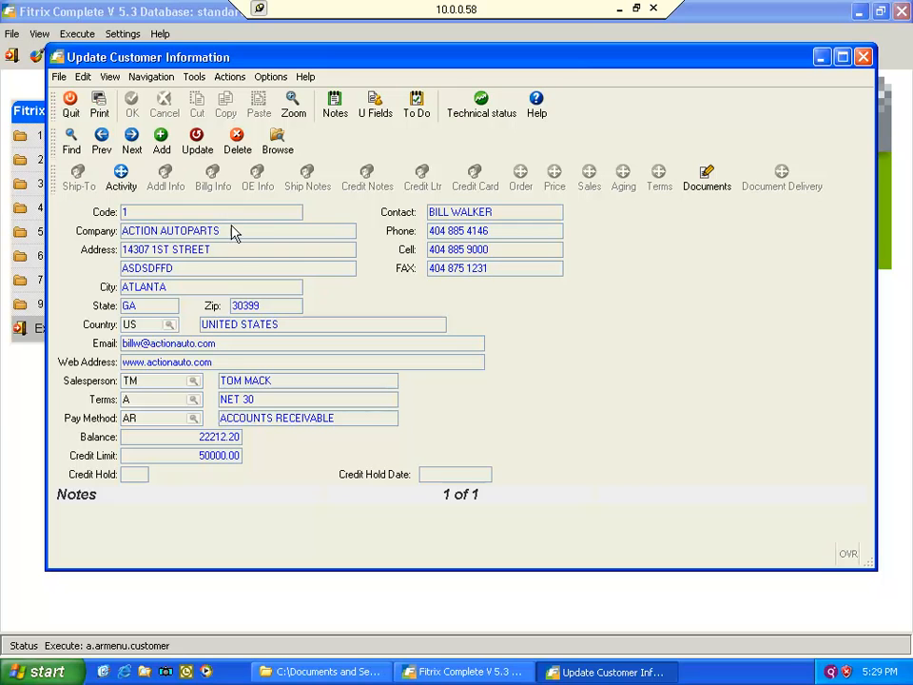
Step: Reopen the customer's documents, play the attached Wall_E.flv video, skip ahead to about its middle, and close the player
{"action": "left_click", "coordinate": [710, 183]}
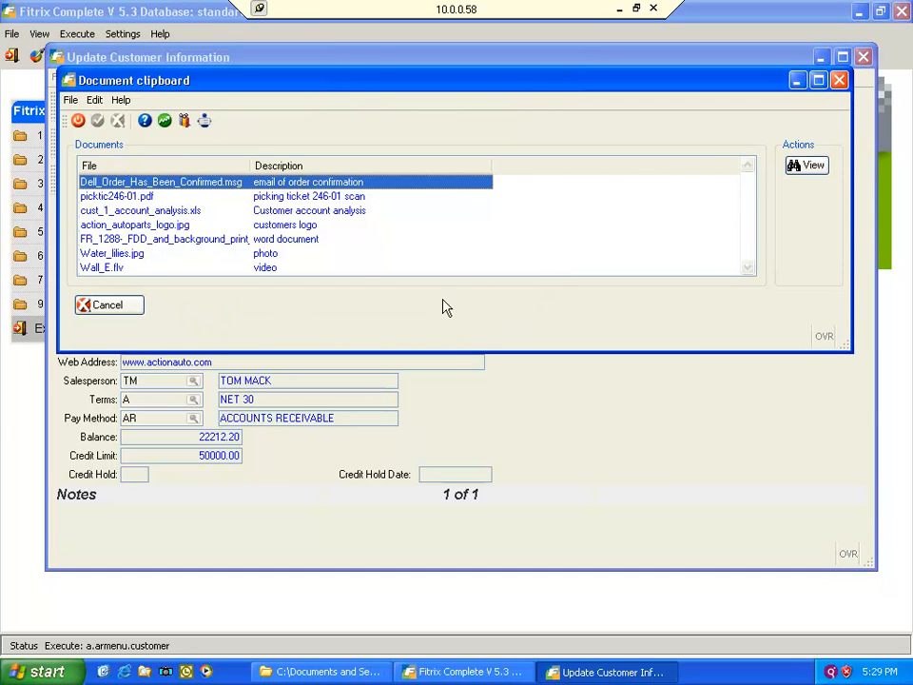
{"action": "double_click", "coordinate": [110, 267]}
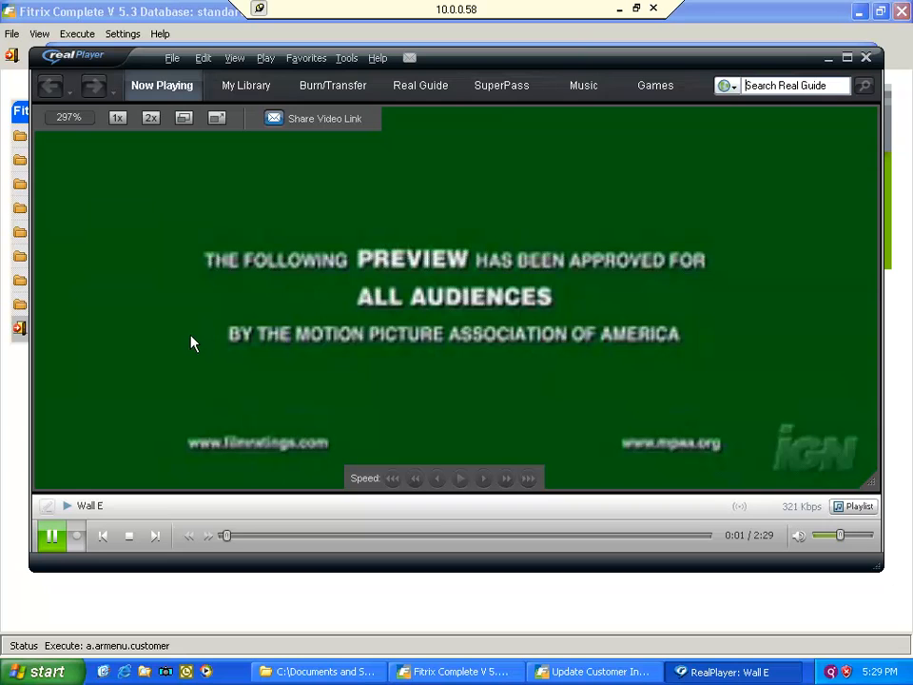
{"action": "left_click", "coordinate": [238, 539]}
{"action": "left_click_drag", "start_coordinate": [239, 539], "coordinate": [448, 555]}
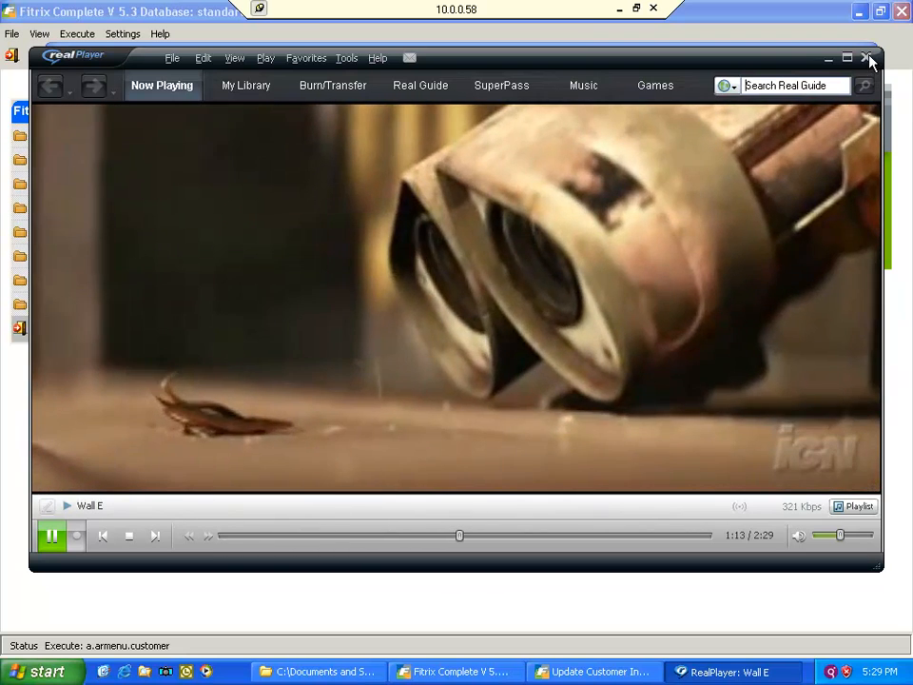
{"action": "left_click", "coordinate": [866, 58]}
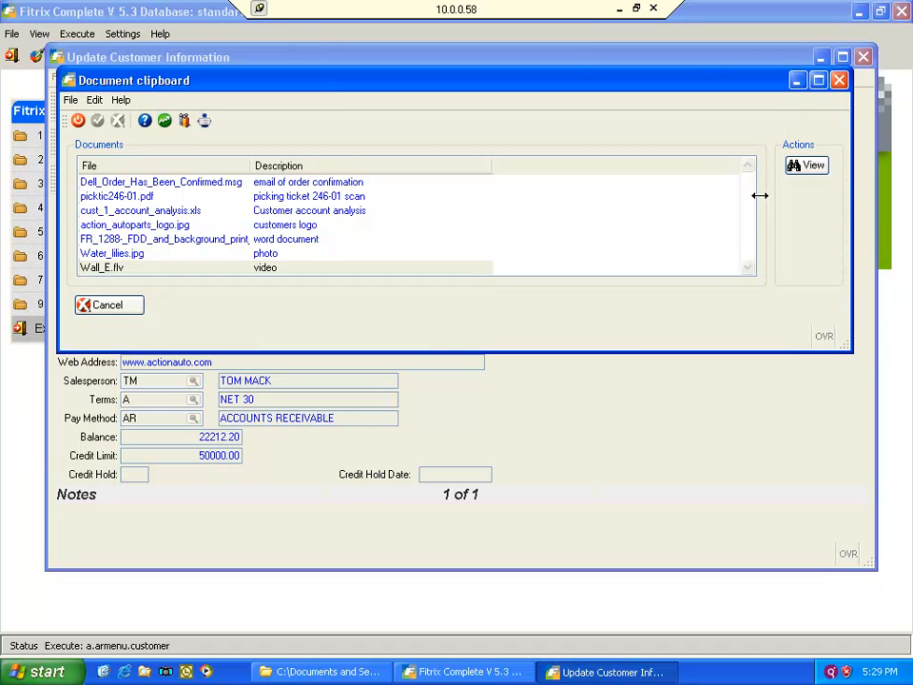